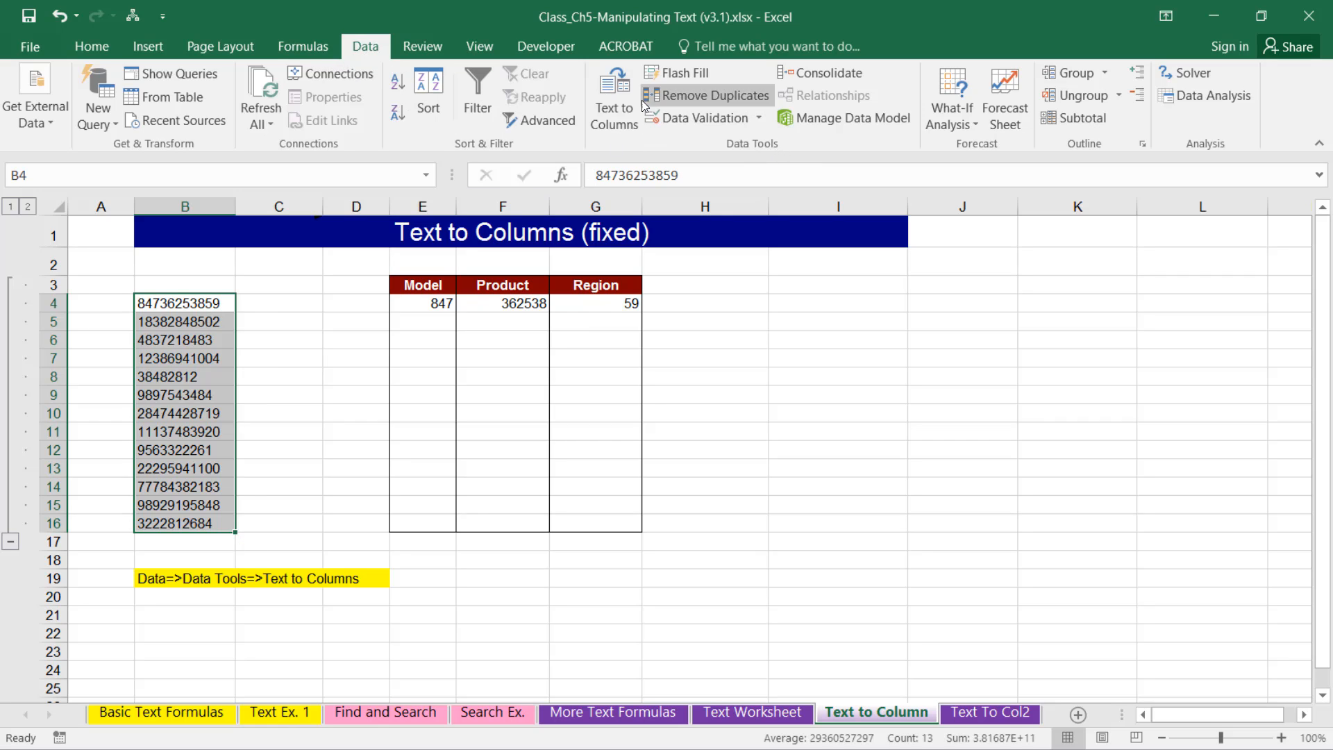
Step: Set up a fixed-width Text to Columns split of B4:B16 with column breaks after the third and ninth digits
click(614, 85)
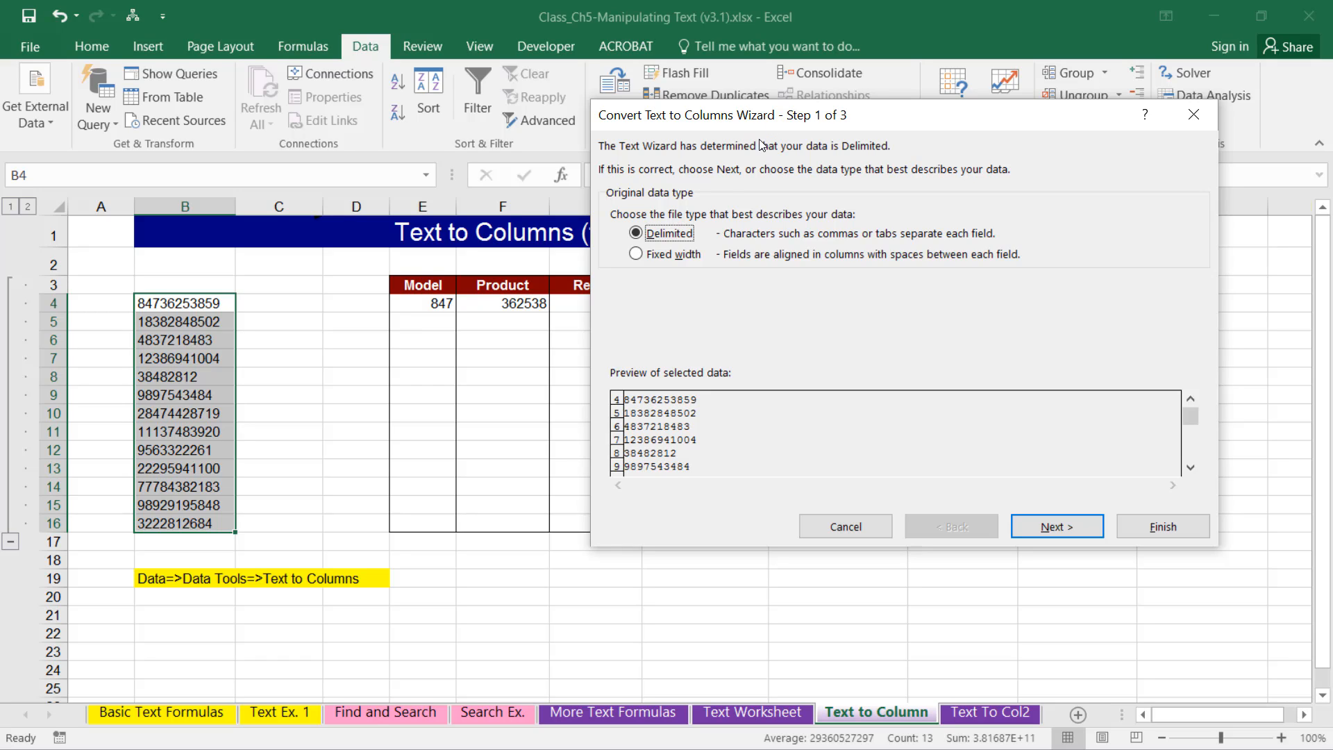
click(636, 254)
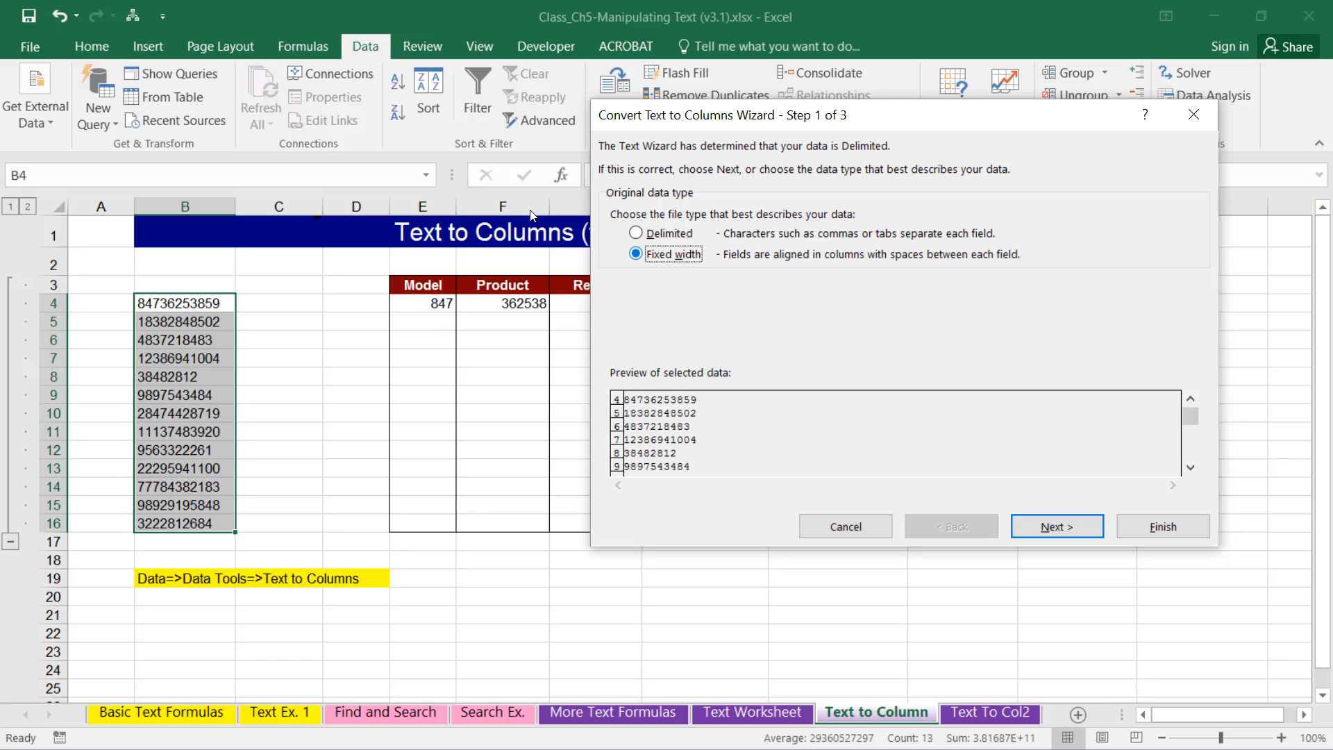
click(1050, 529)
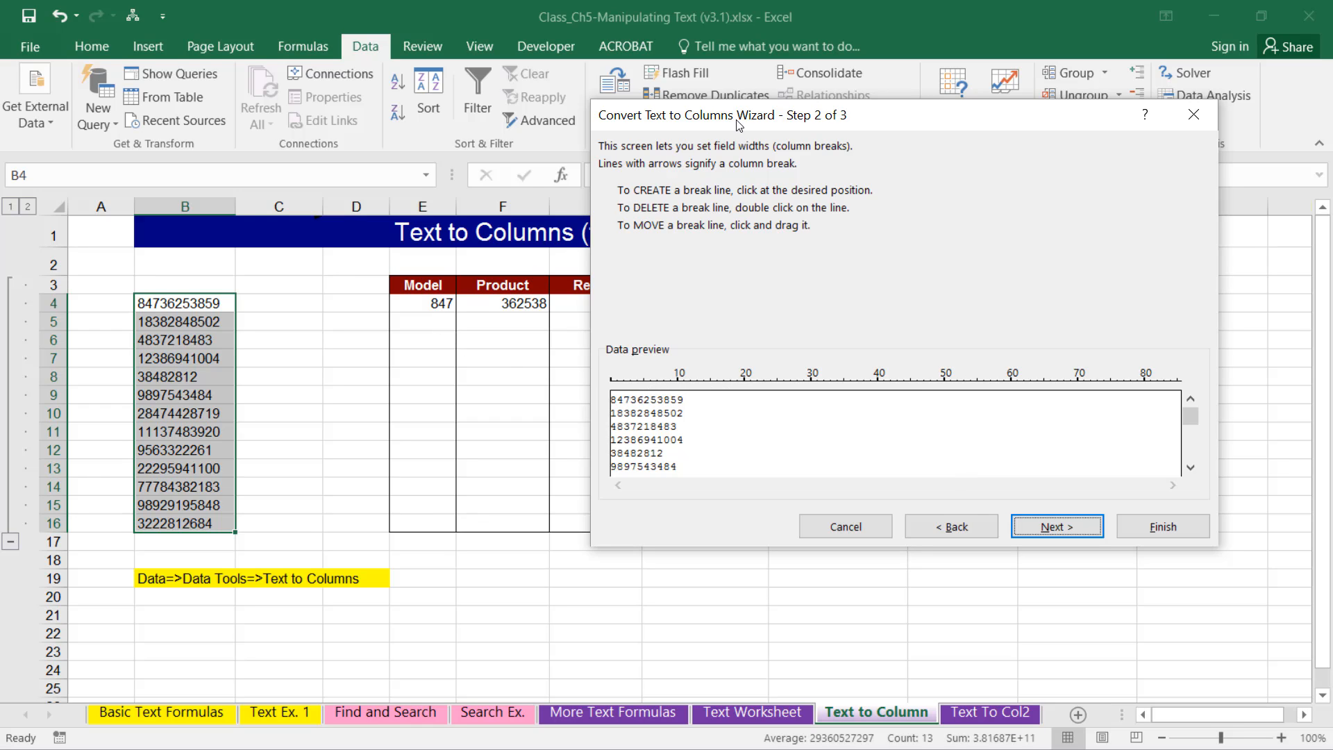
drag(737, 122, 813, 183)
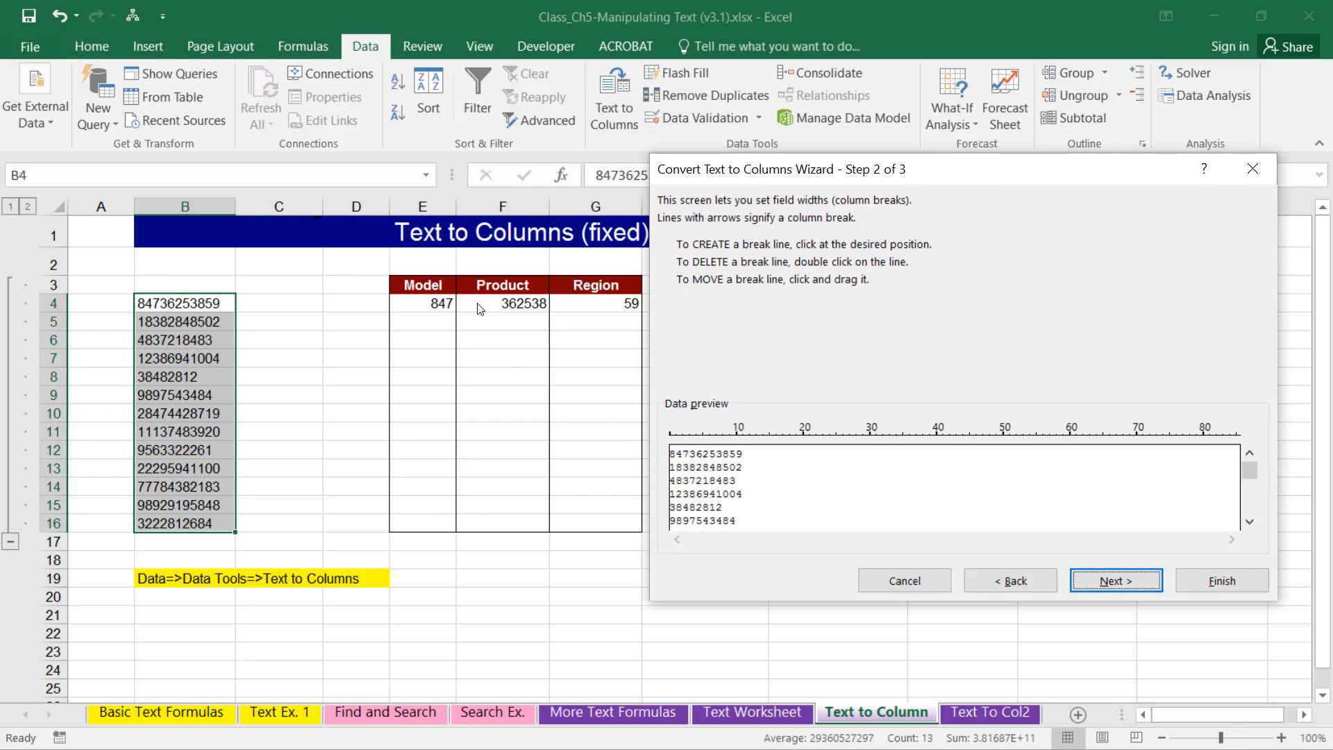
click(690, 458)
click(731, 459)
click(1126, 581)
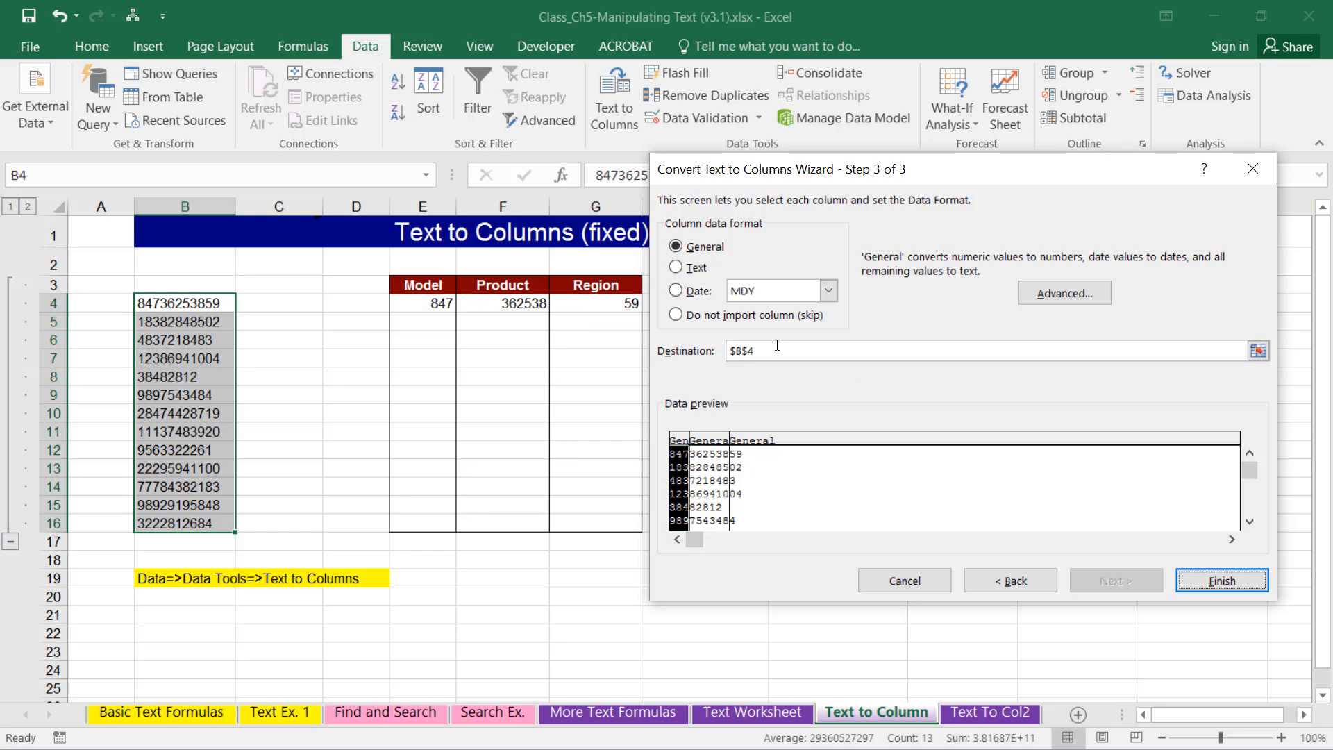
Step: Set the split's destination to cell E4 and complete it, replacing the existing data there
drag(776, 345, 729, 350)
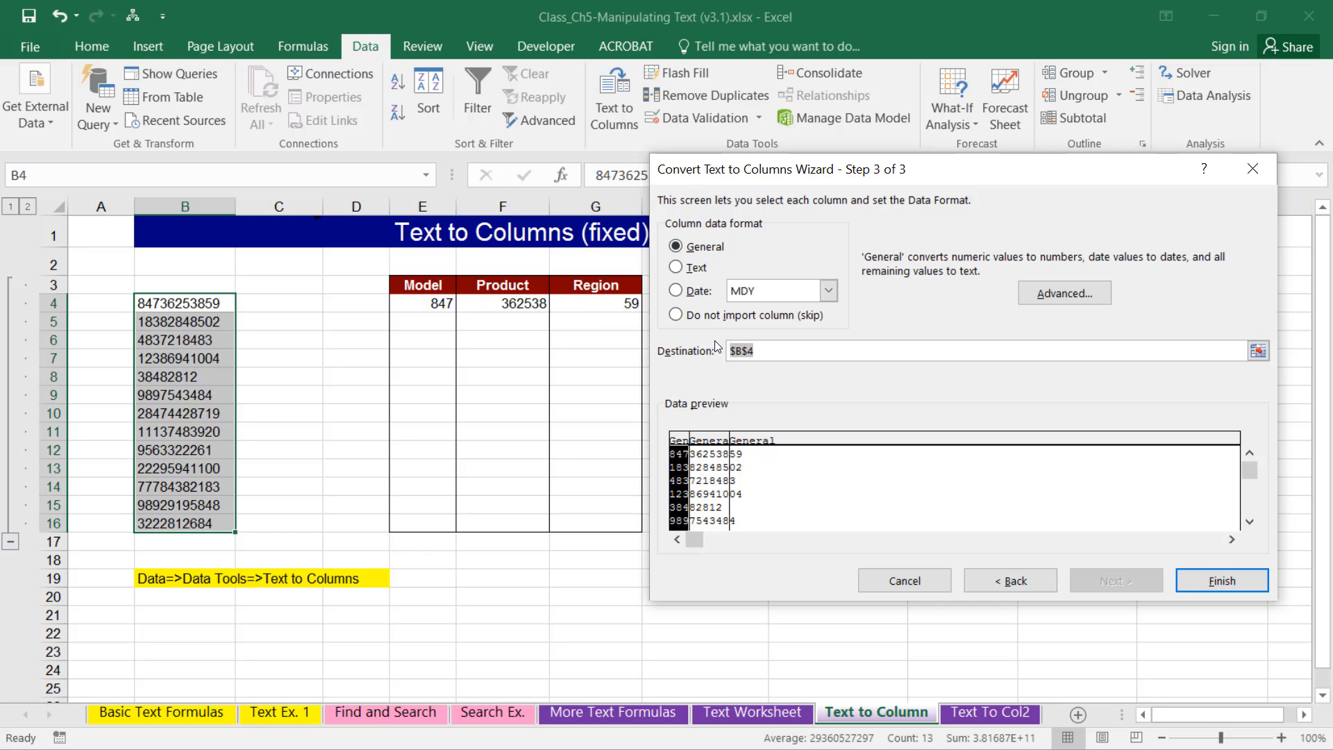
click(427, 303)
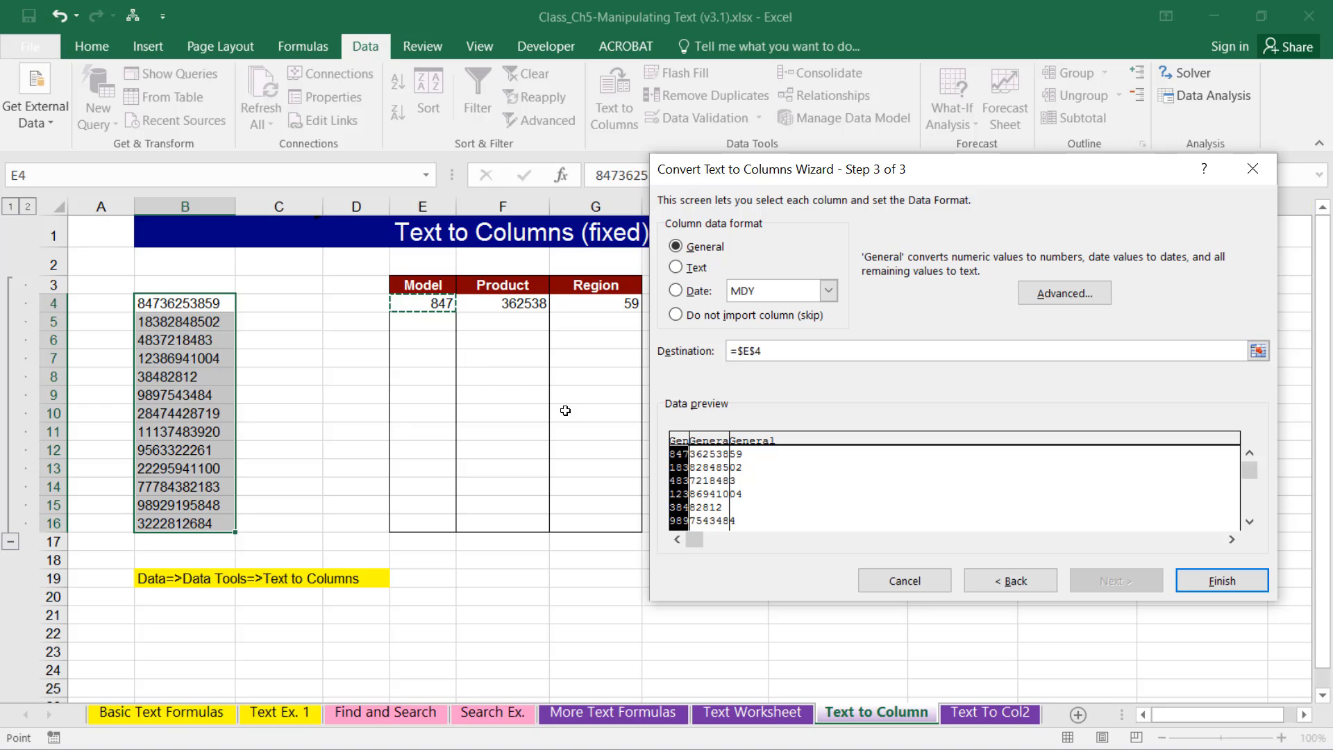
click(1240, 578)
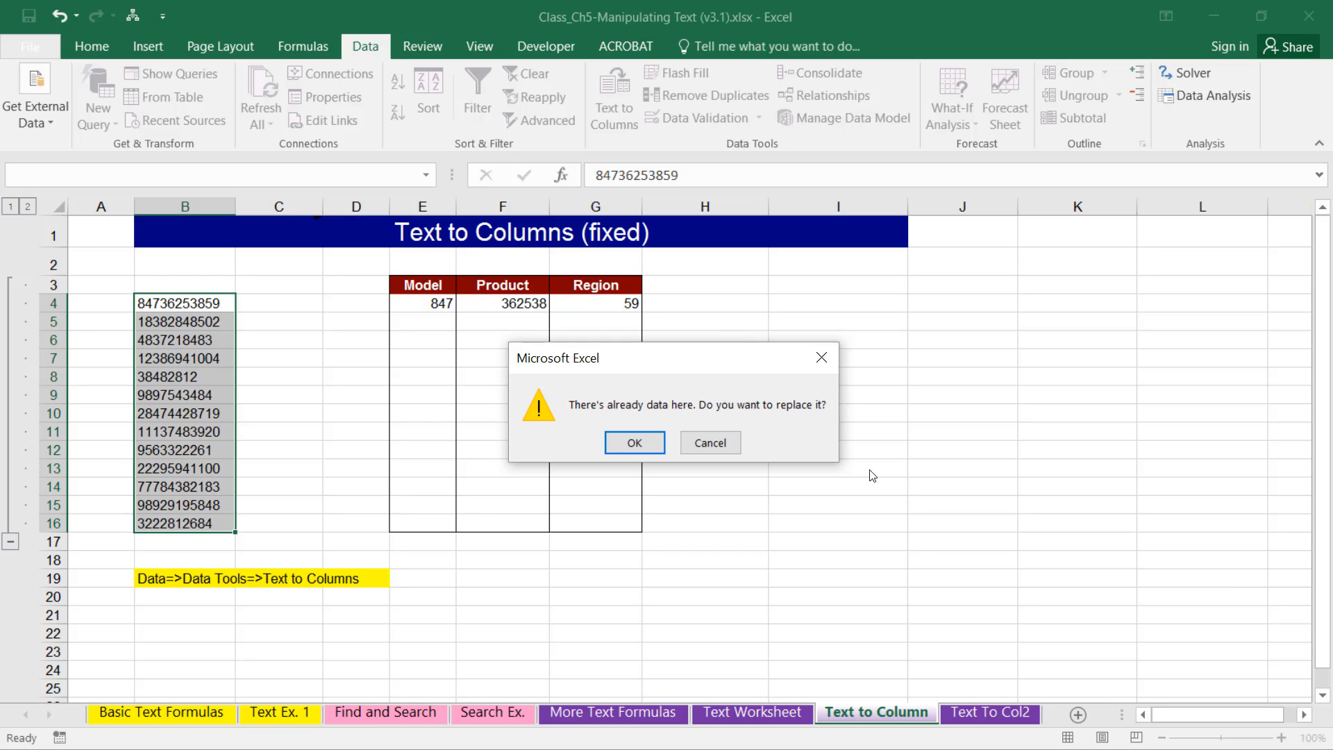
key(Return)
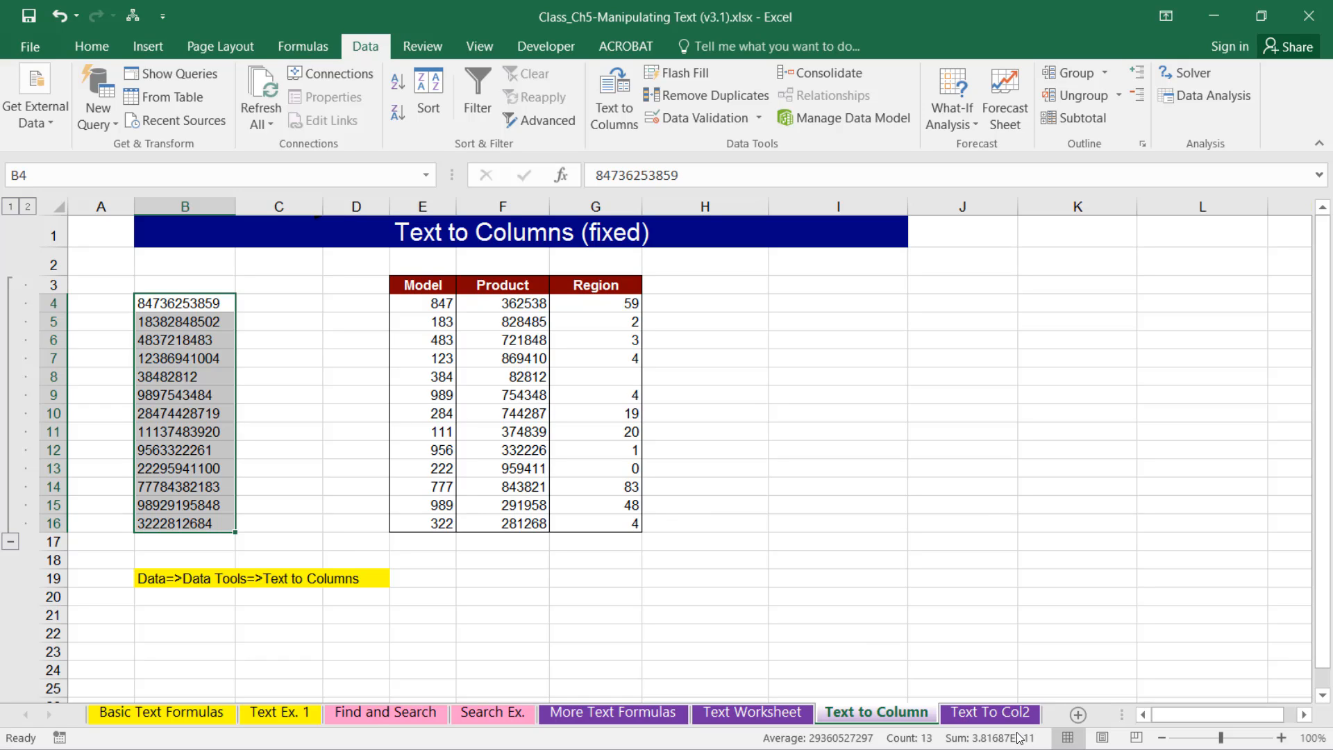
Step: On the Text To Col2 sheet, start a fixed-width Text to Columns split of the call records in B5:B29
click(993, 714)
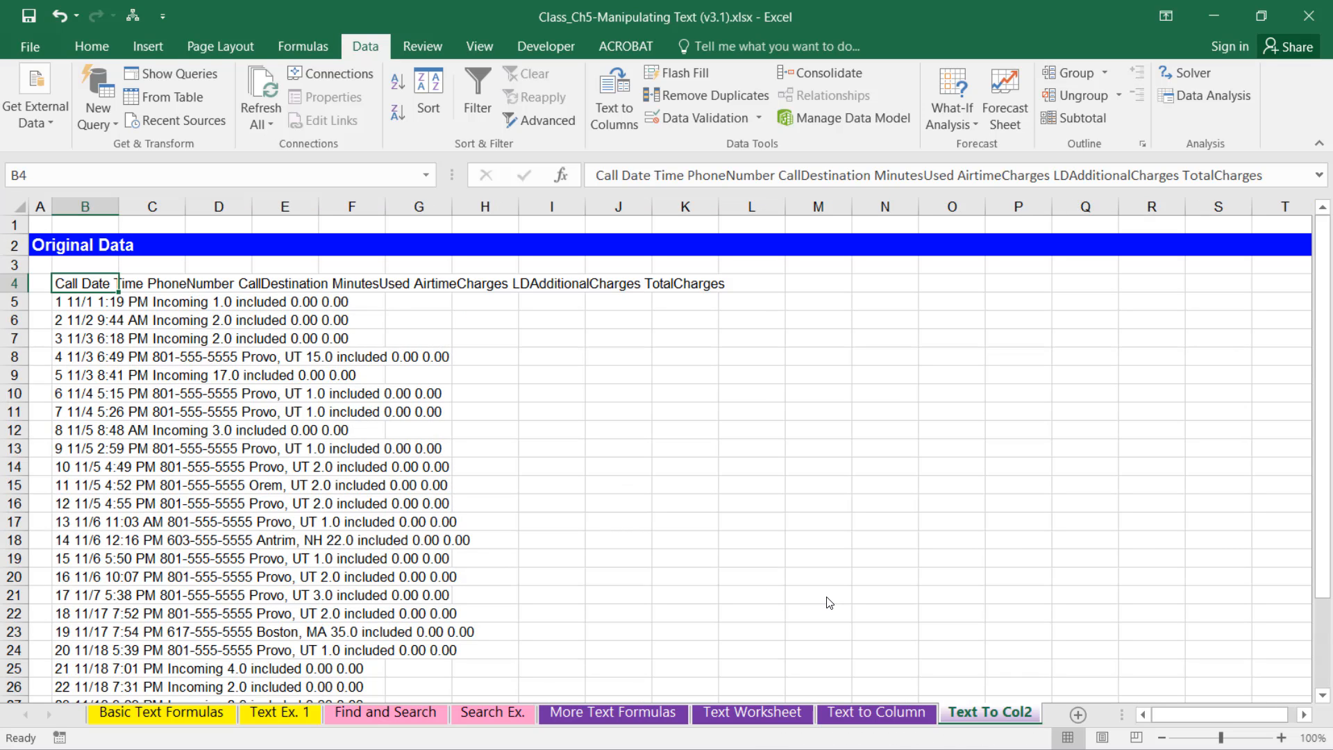
scroll(426, 553, down, 1)
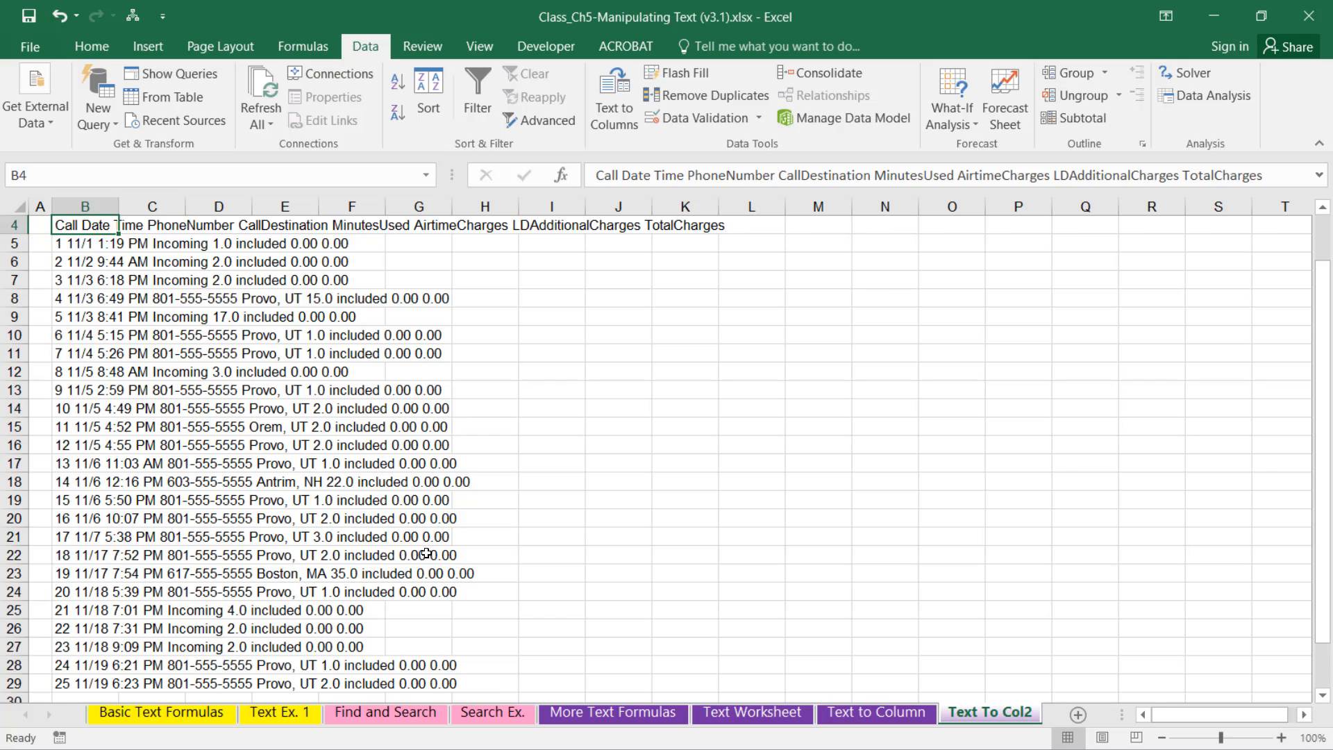
click(67, 248)
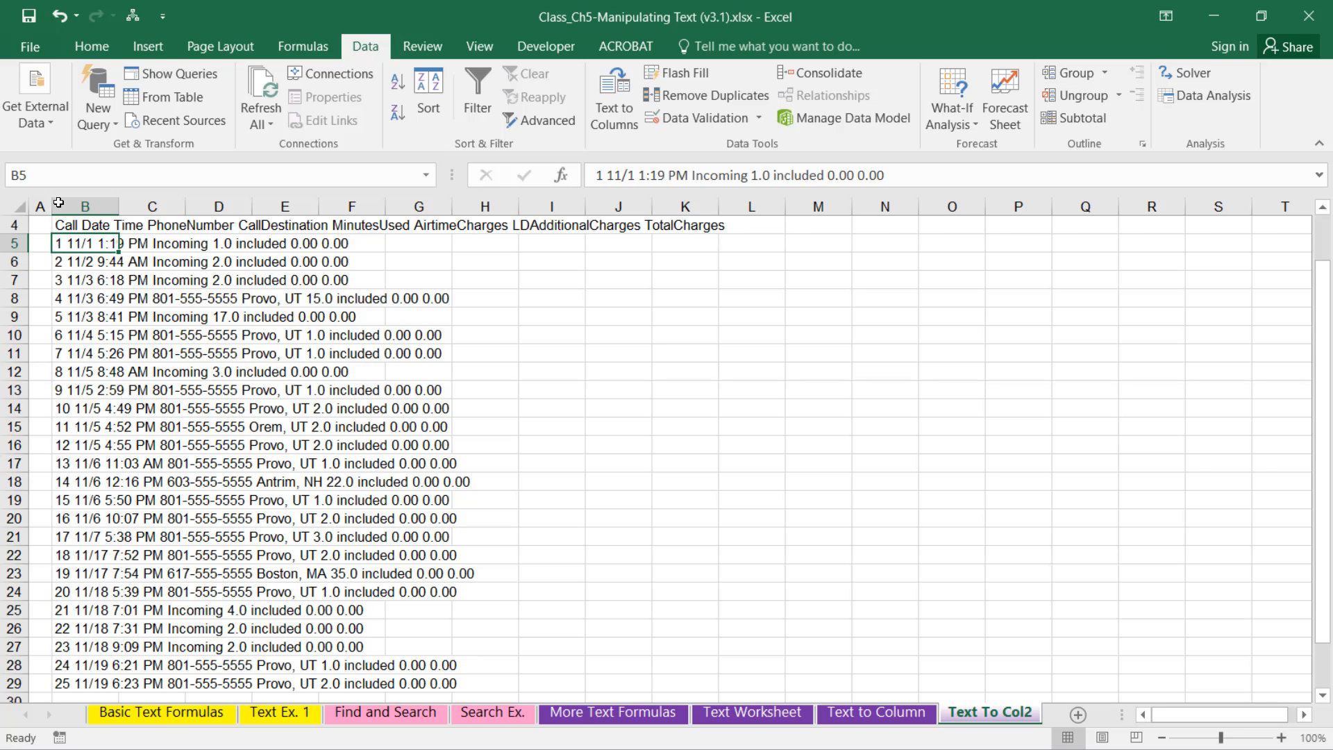
drag(72, 243, 100, 679)
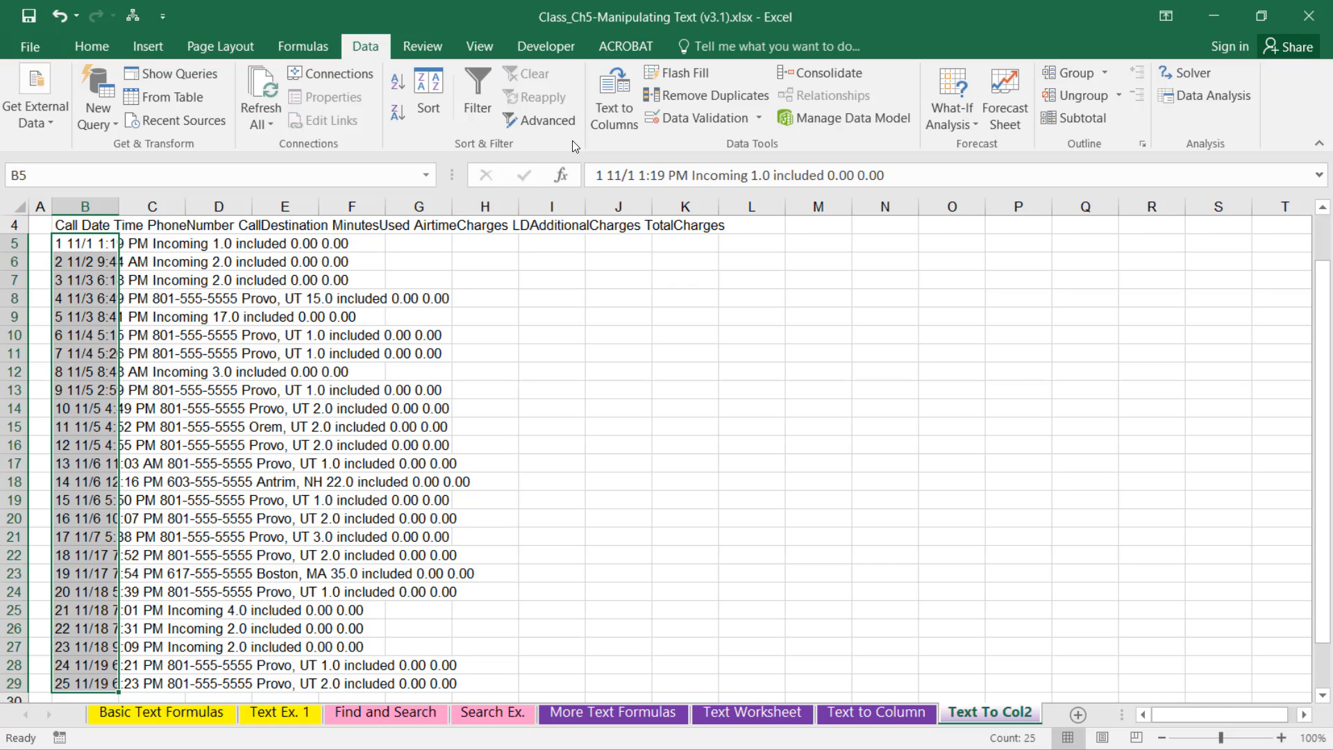
click(622, 94)
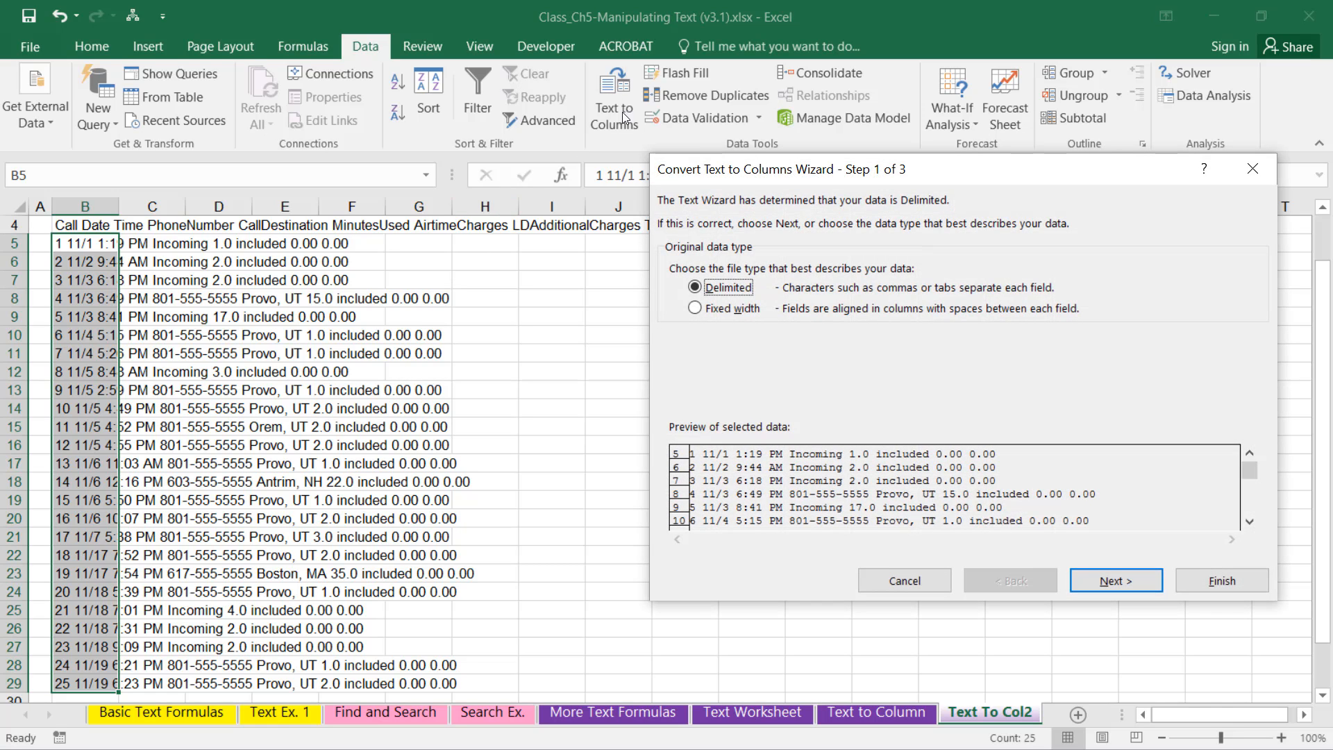
click(695, 308)
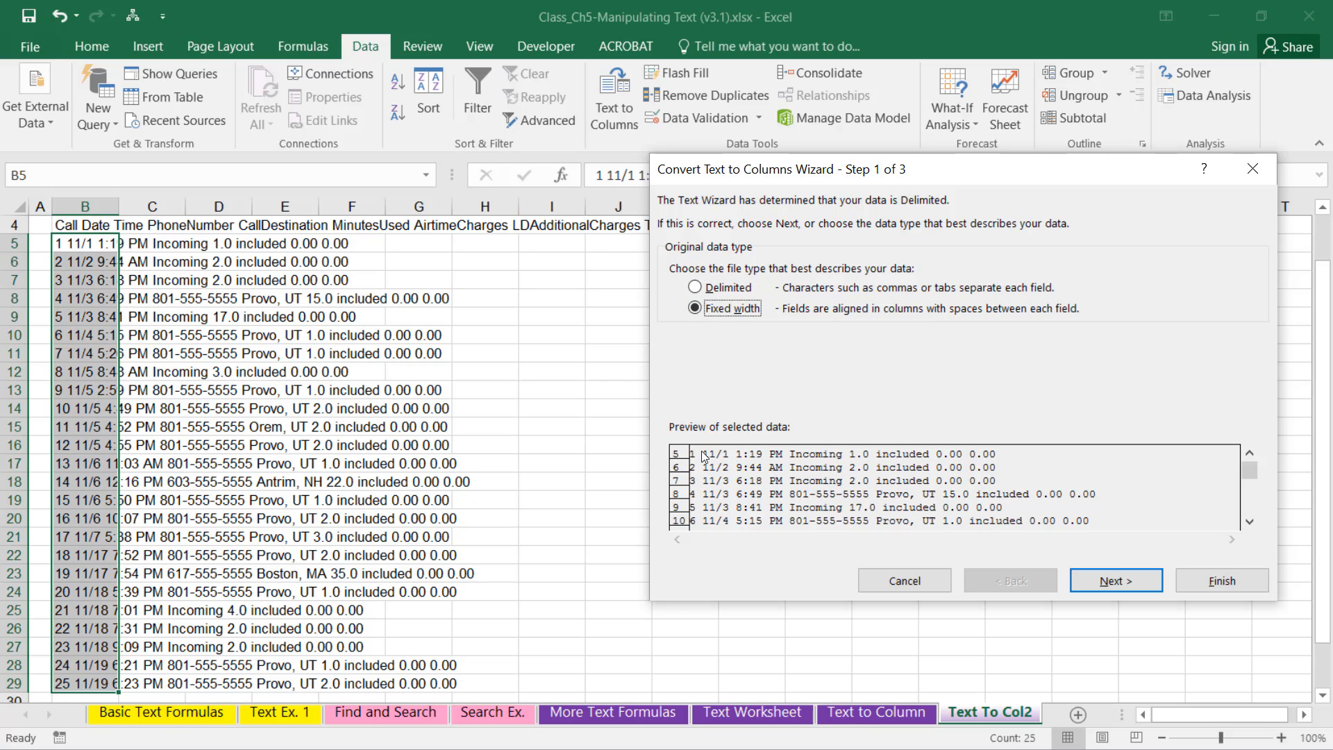
click(1080, 584)
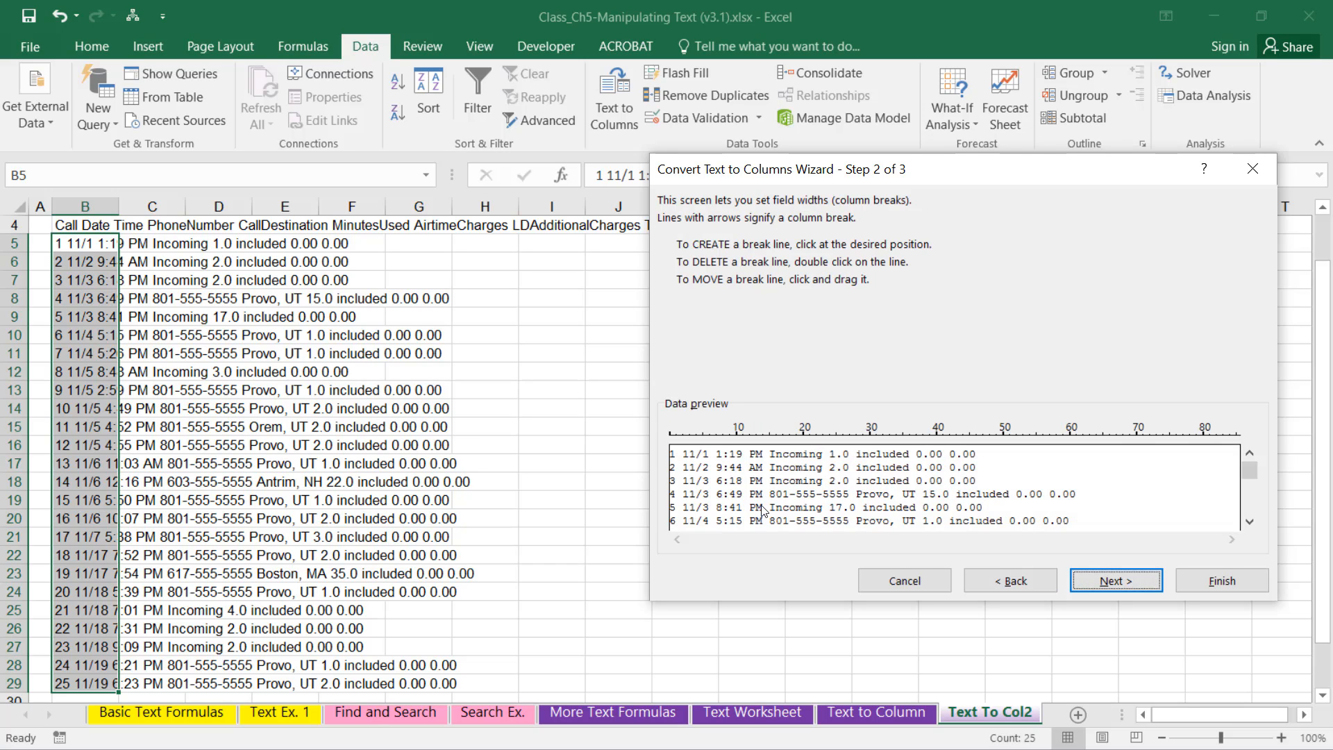
Step: Place a column break at position 2, between the call number and the date, and complete the split
click(677, 456)
click(1251, 511)
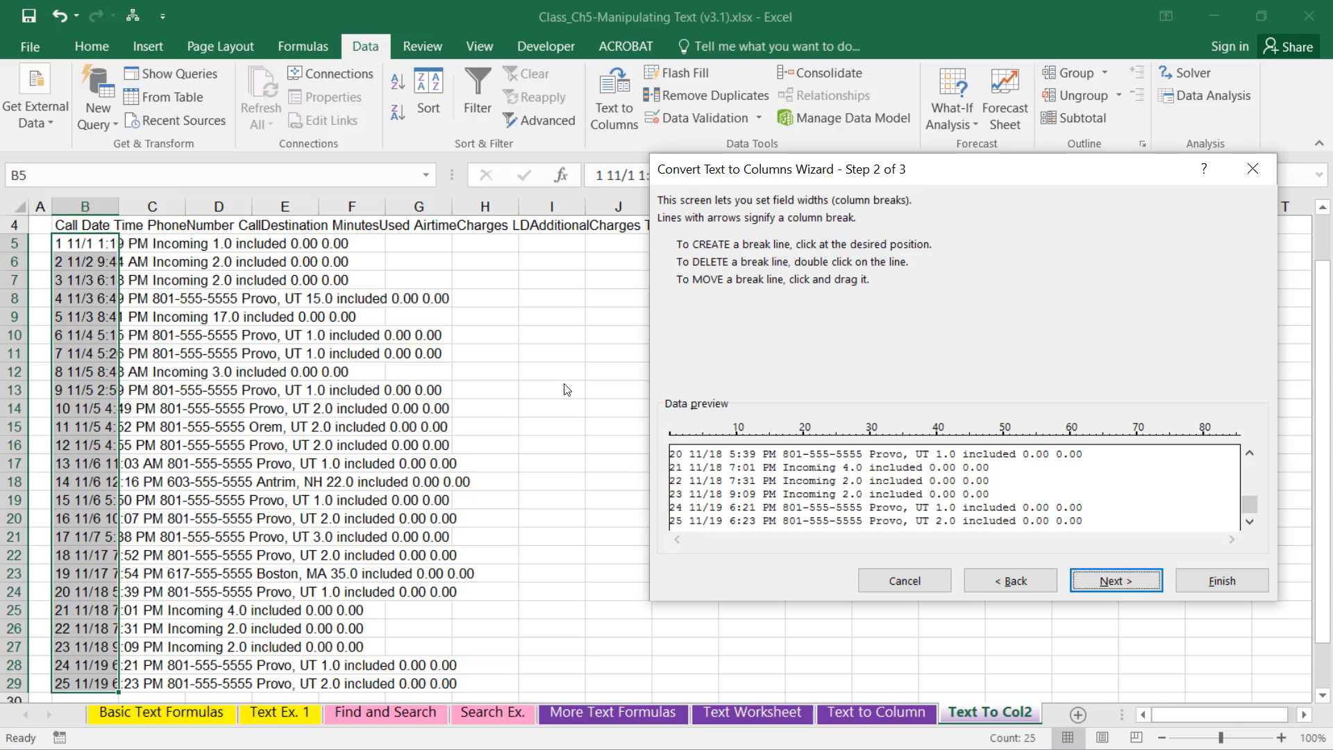
click(683, 520)
drag(1248, 507, 1246, 457)
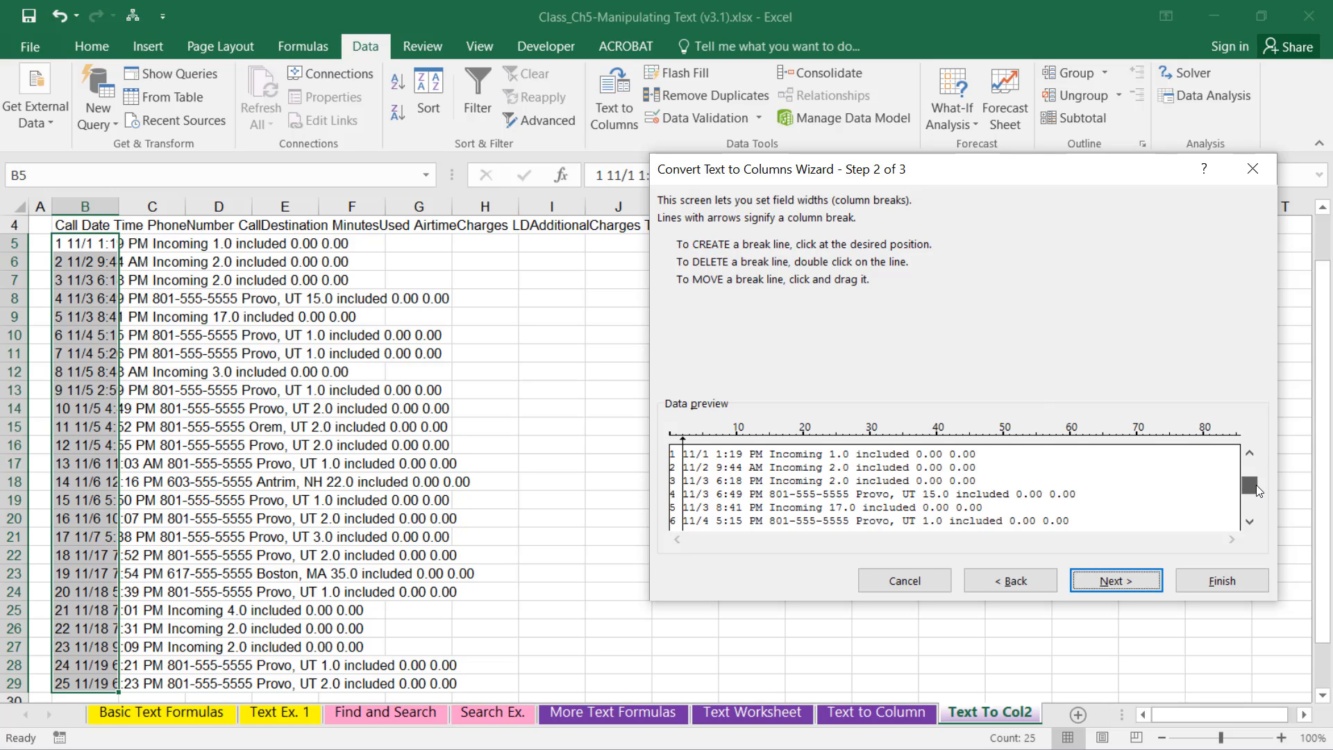
drag(1255, 485, 1261, 510)
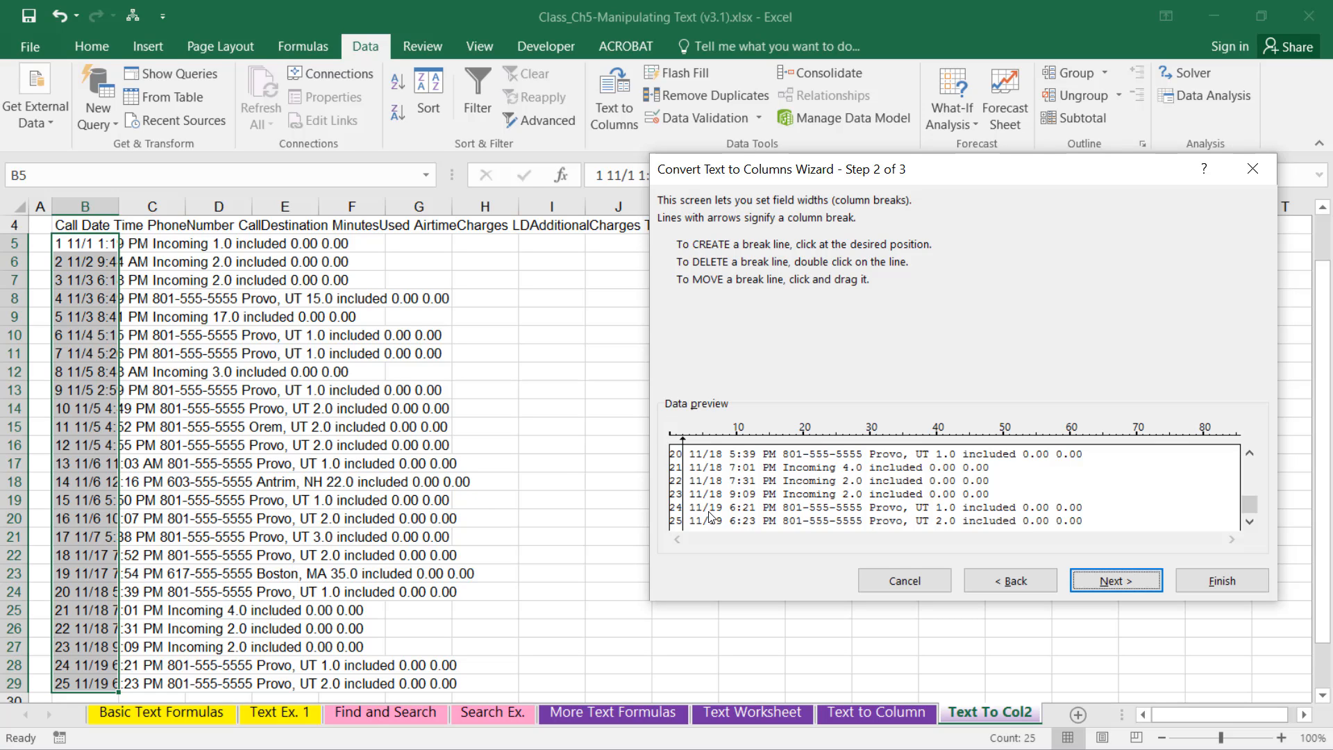
click(1230, 582)
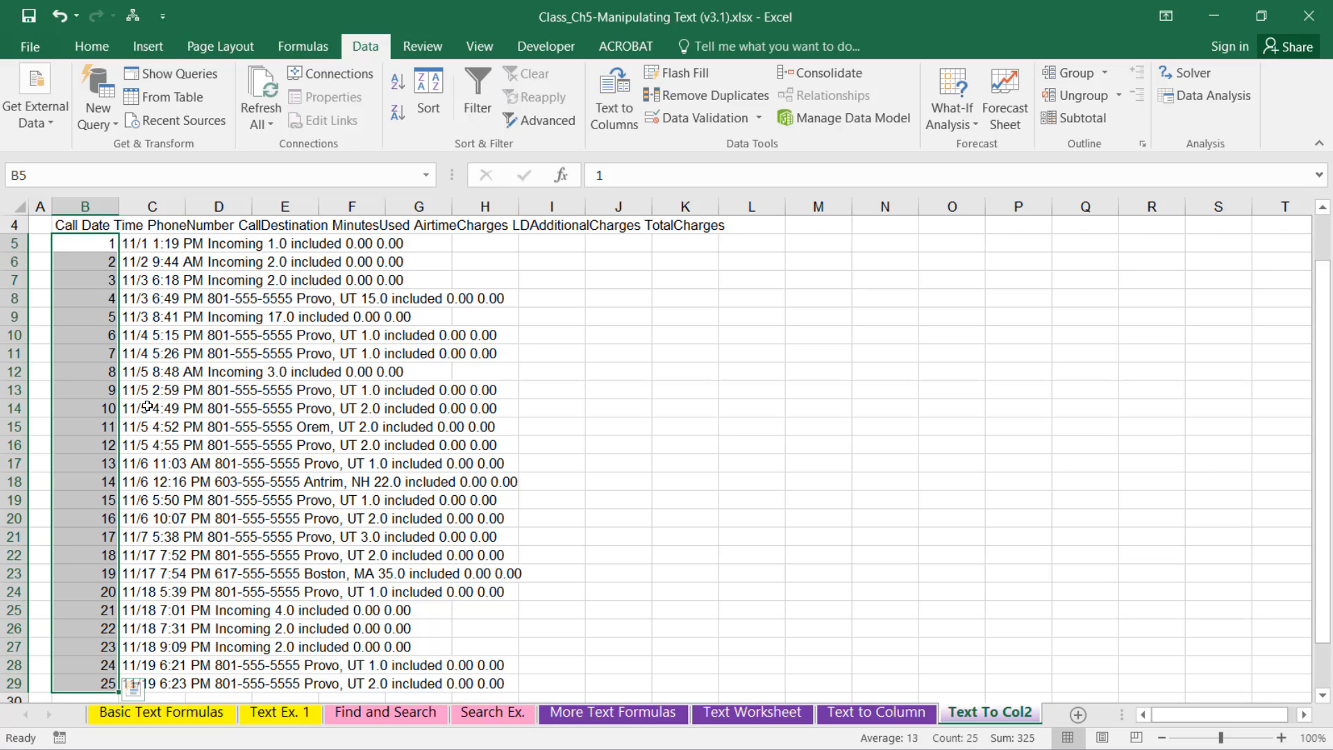
Step: Start a fixed-width Text to Columns split of the remaining call text in C5:C29
click(158, 248)
drag(158, 248, 139, 684)
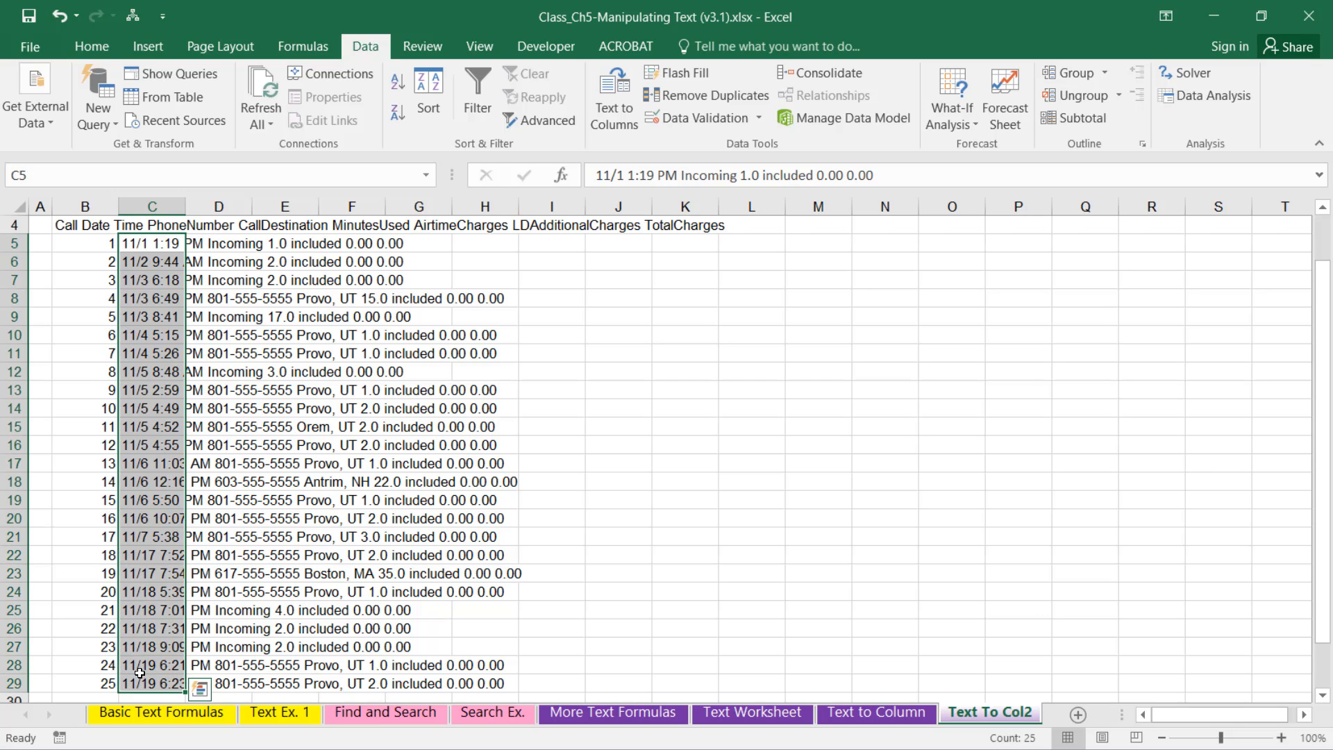
click(612, 114)
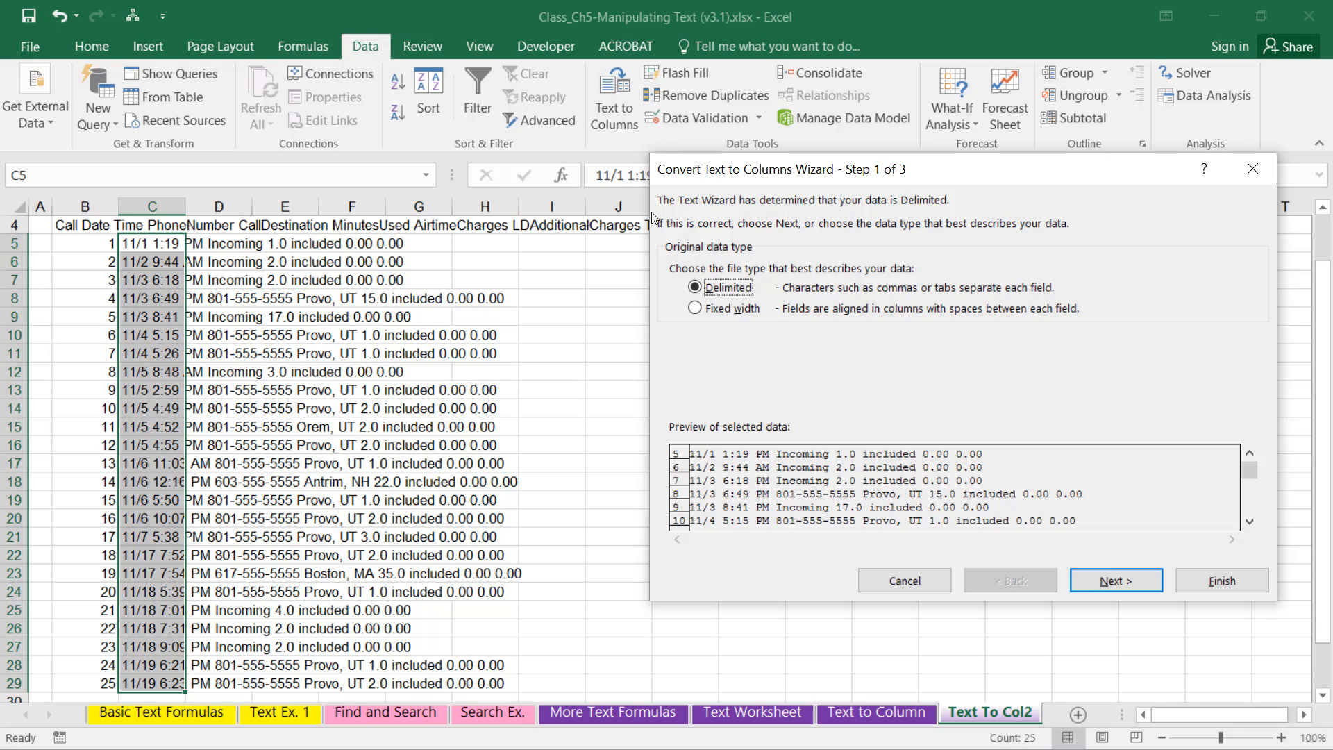
click(695, 309)
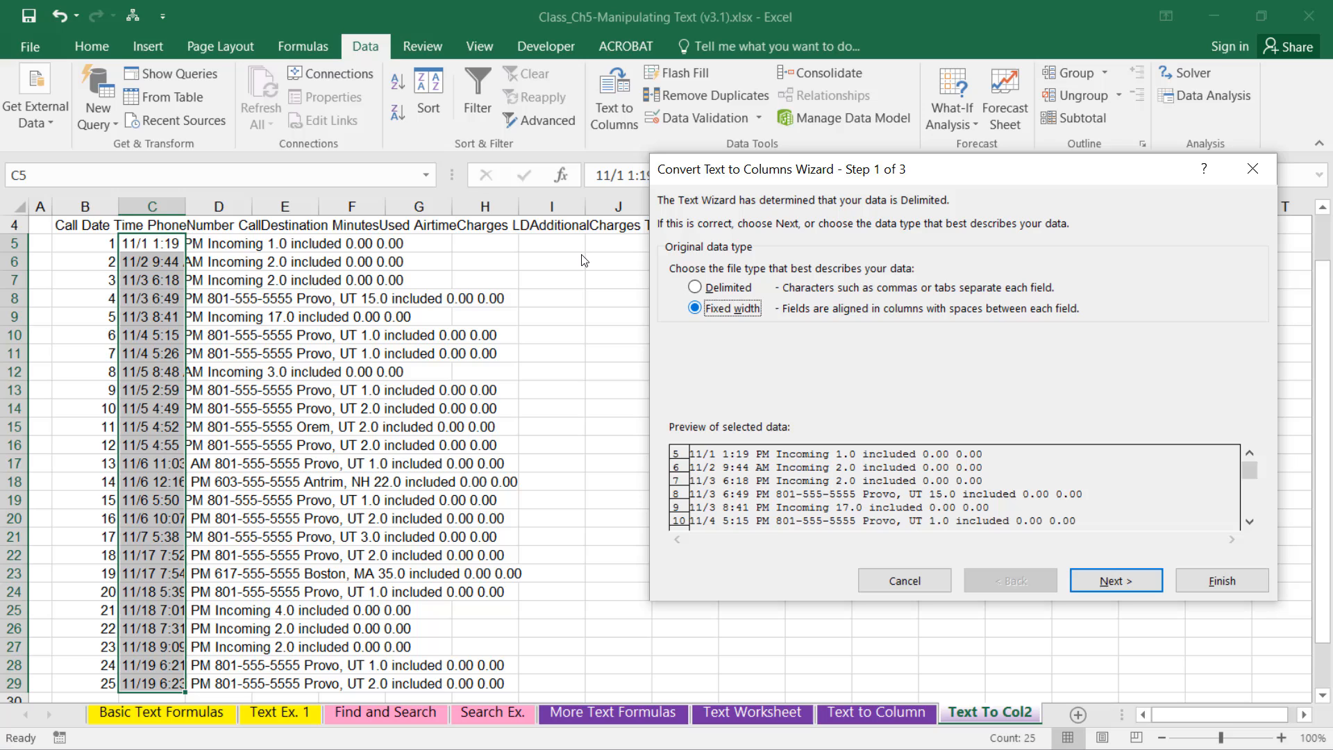
click(1094, 574)
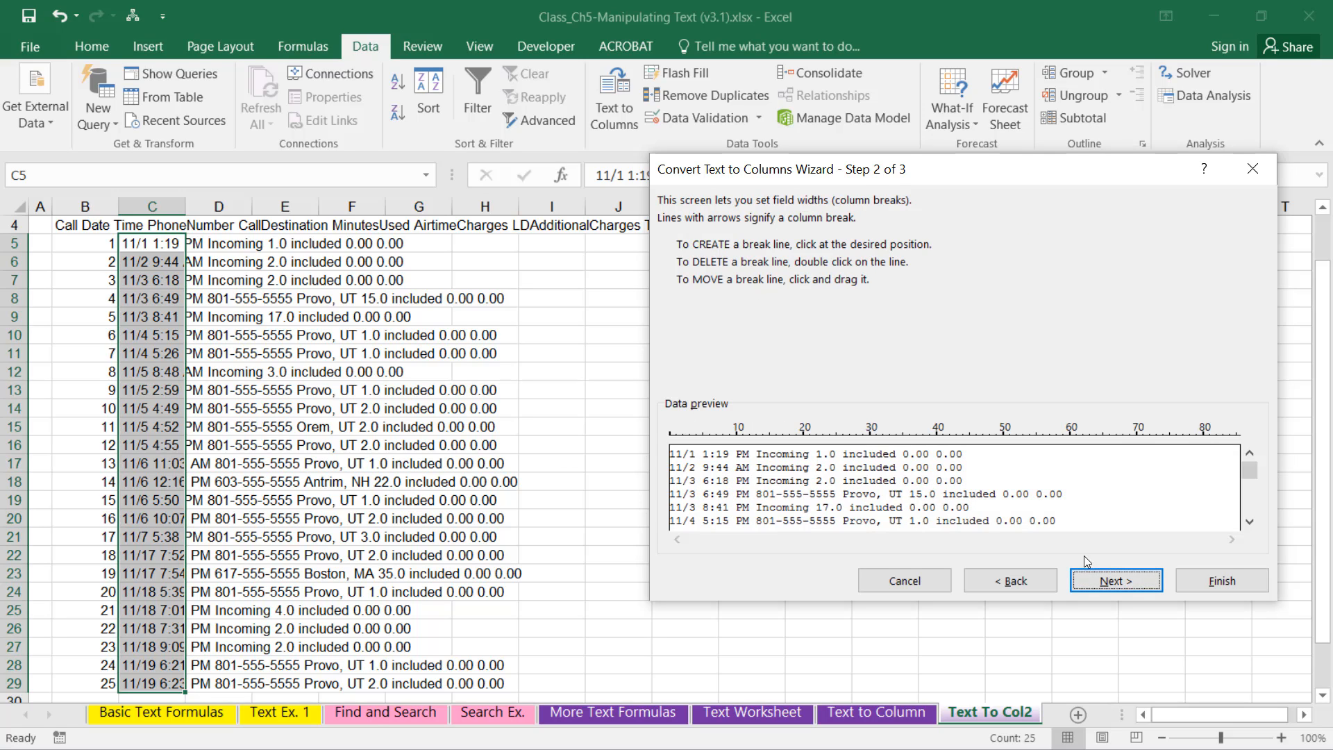
Step: Split the date and time off with a column break at position 13, after AM/PM, and widen column C to fit
click(750, 455)
drag(1252, 526, 1251, 528)
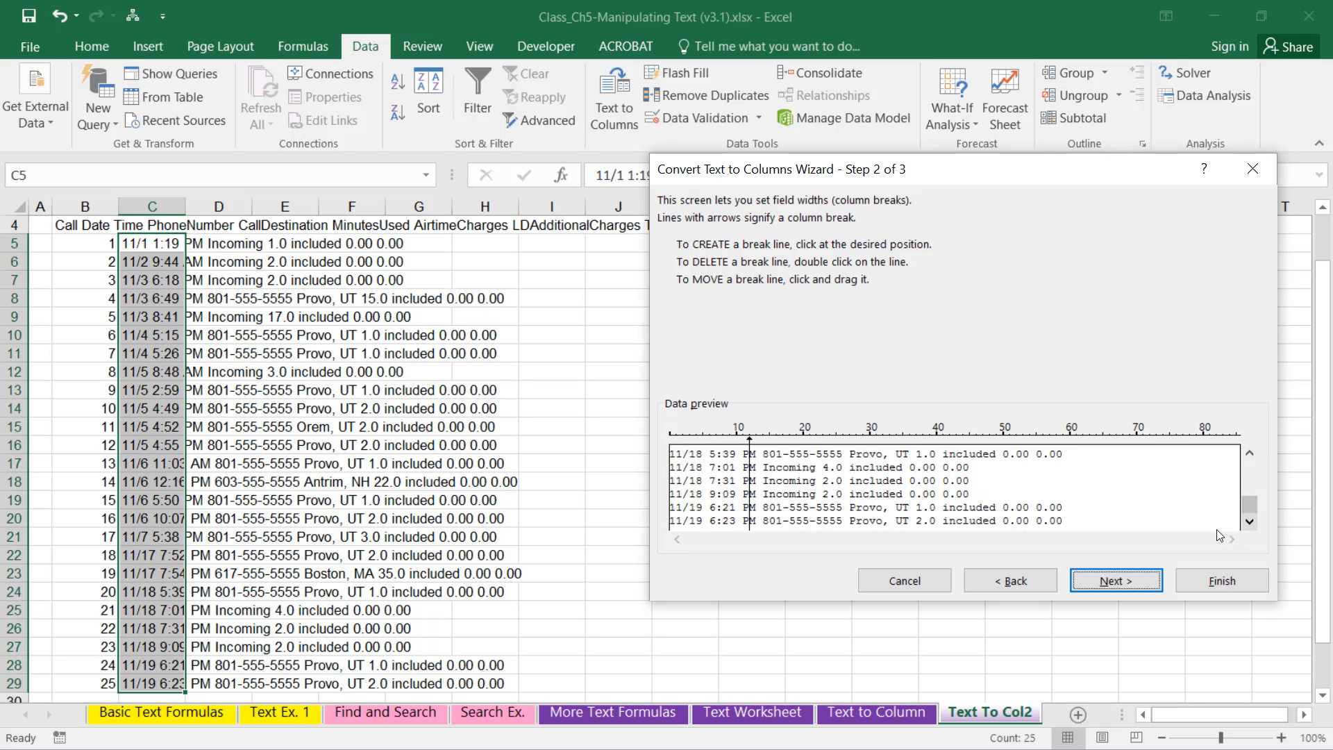
double_click(751, 455)
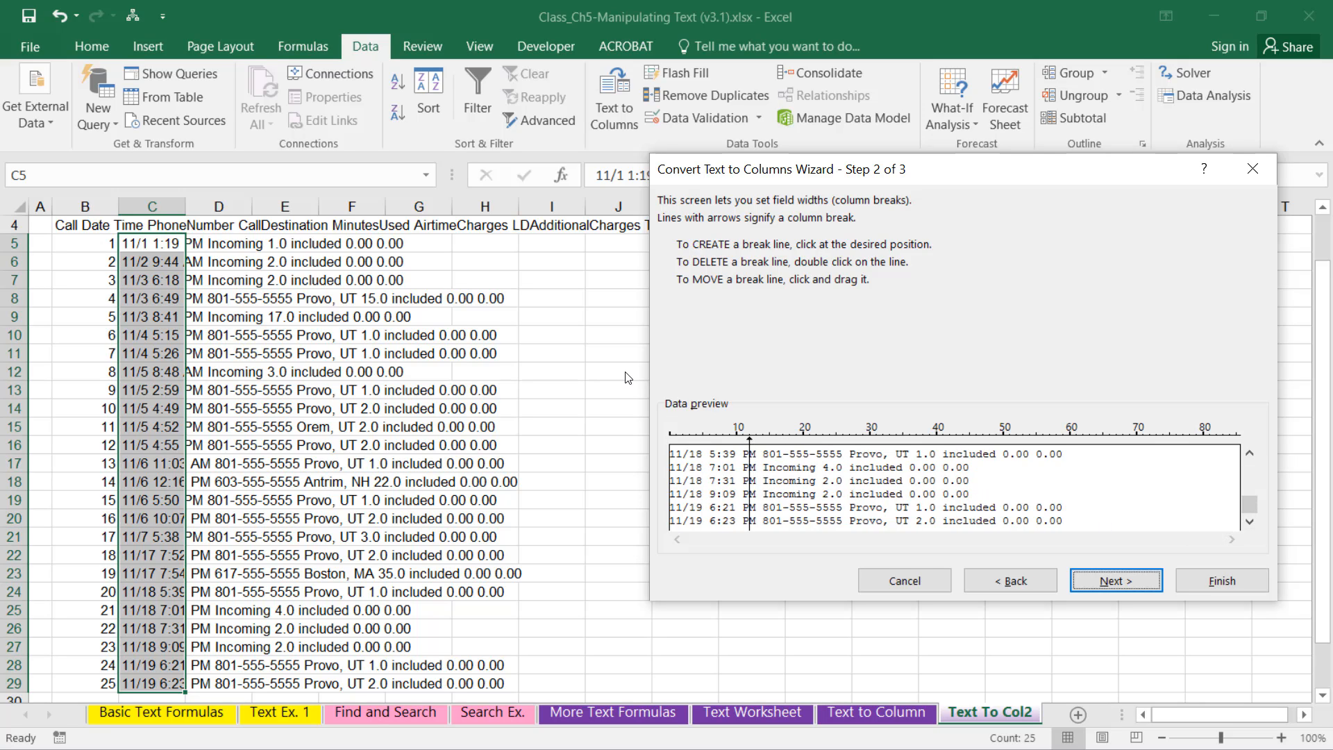
click(757, 456)
drag(1253, 502, 1254, 453)
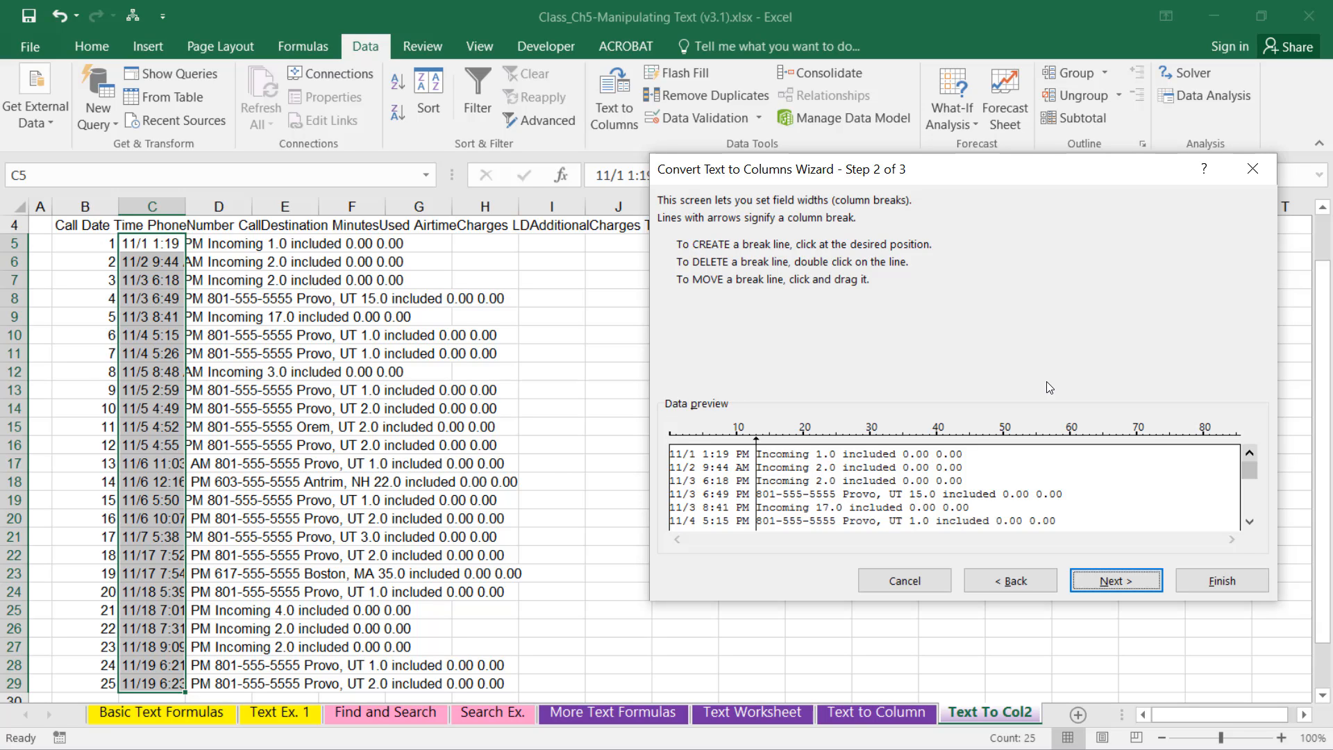
click(1224, 586)
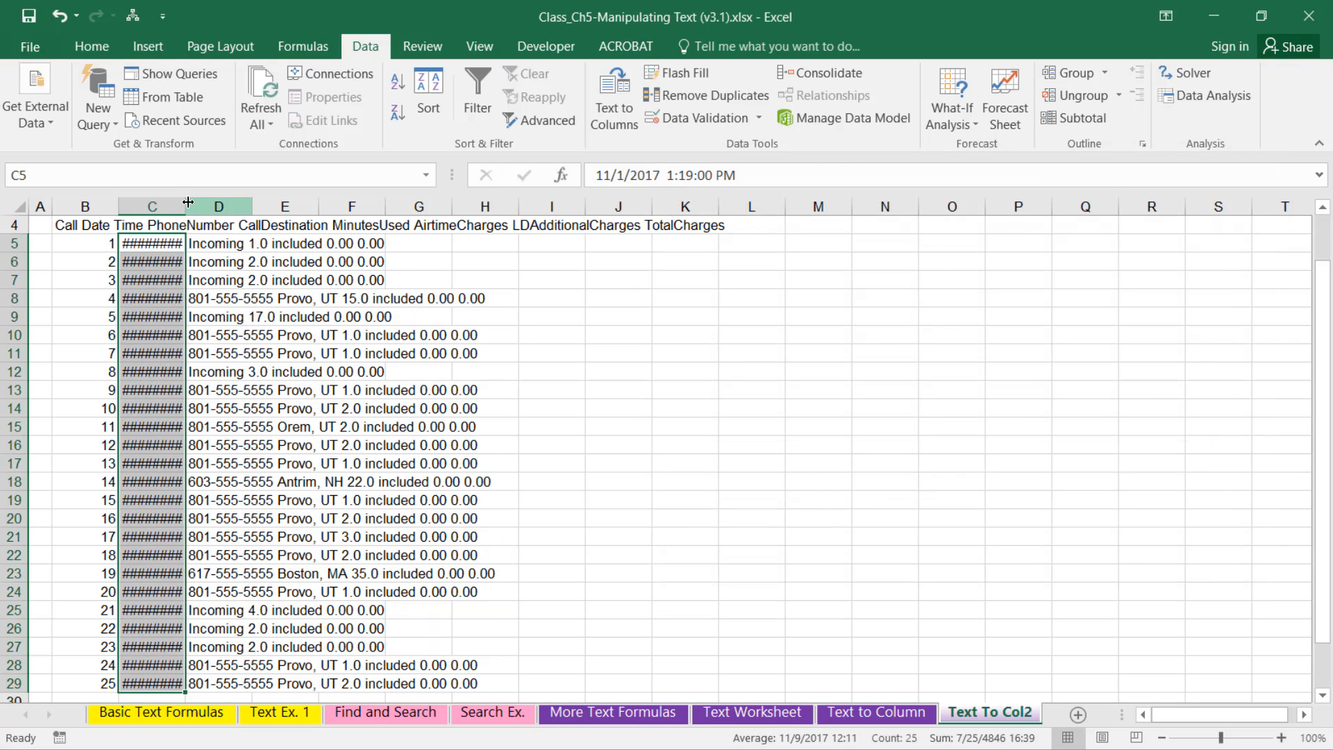
drag(187, 201, 230, 203)
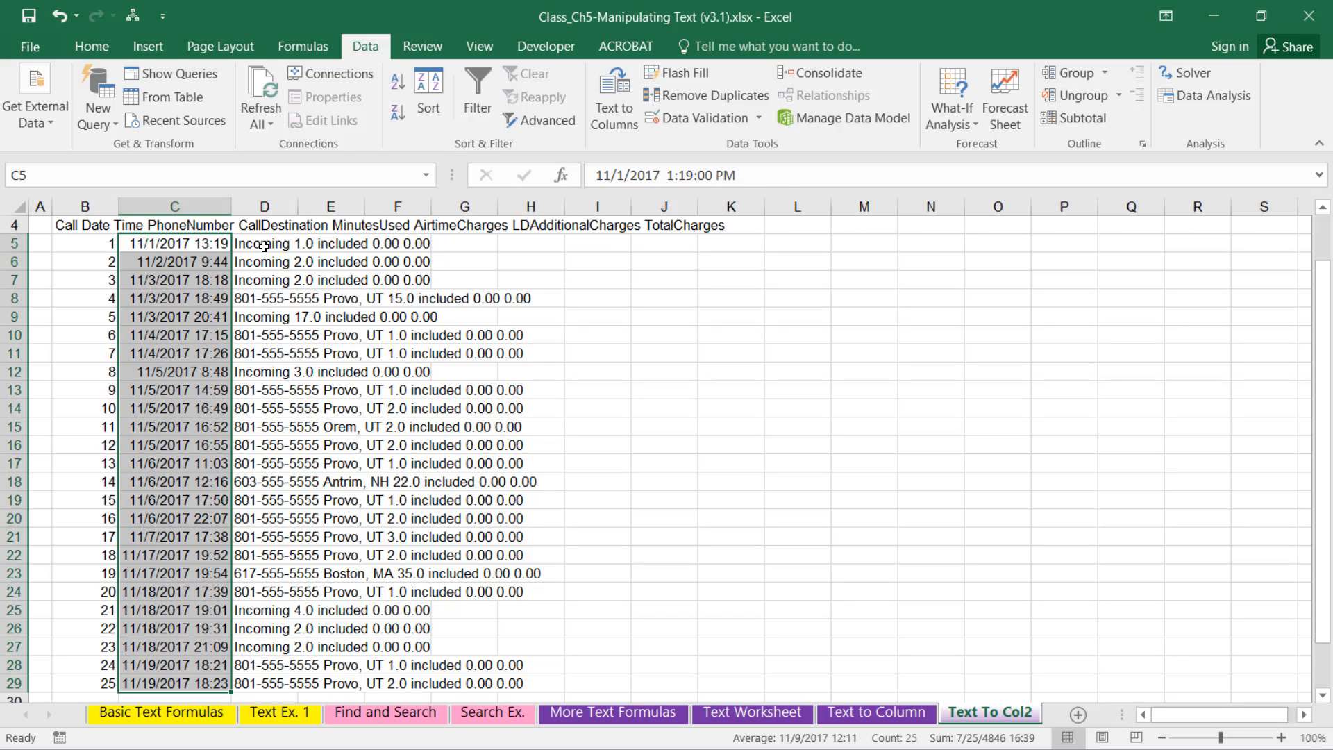
Step: Split D5:D29 with delimited Text to Columns, using Space instead of Tab as the delimiter
drag(264, 247, 279, 676)
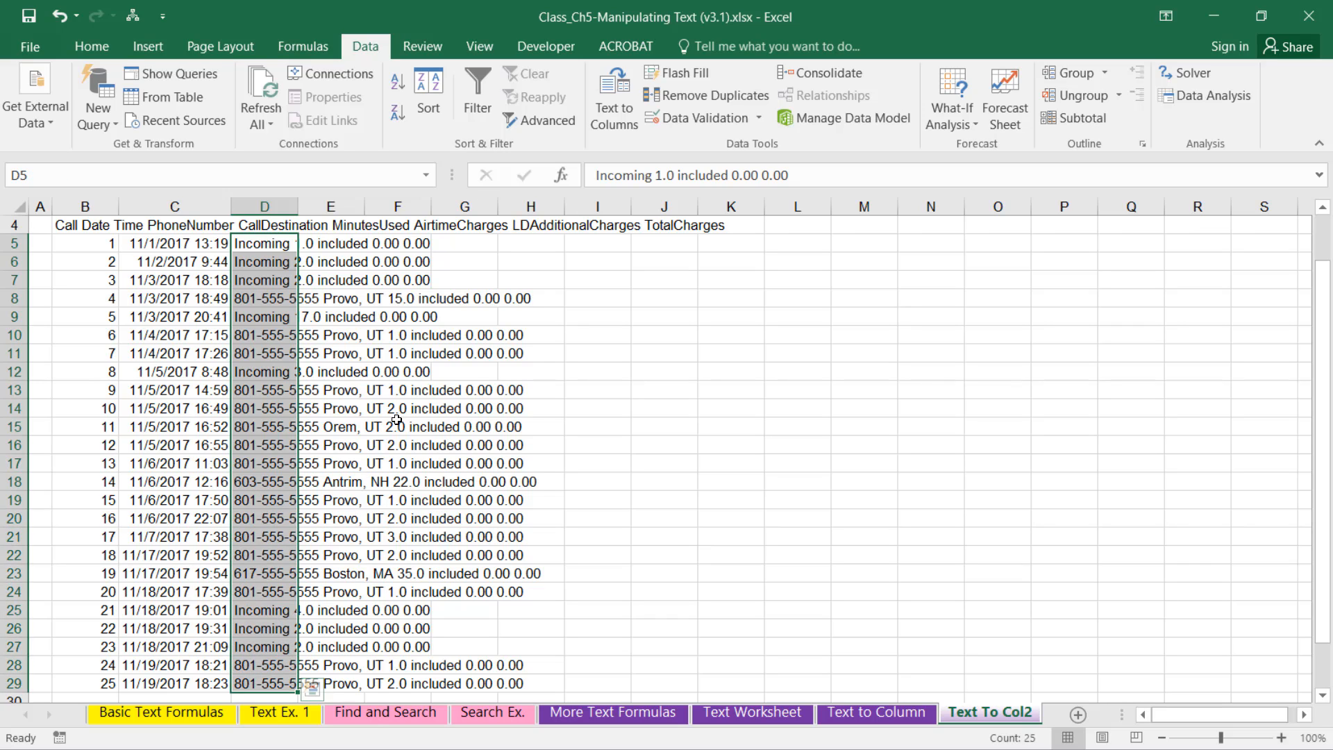
click(621, 87)
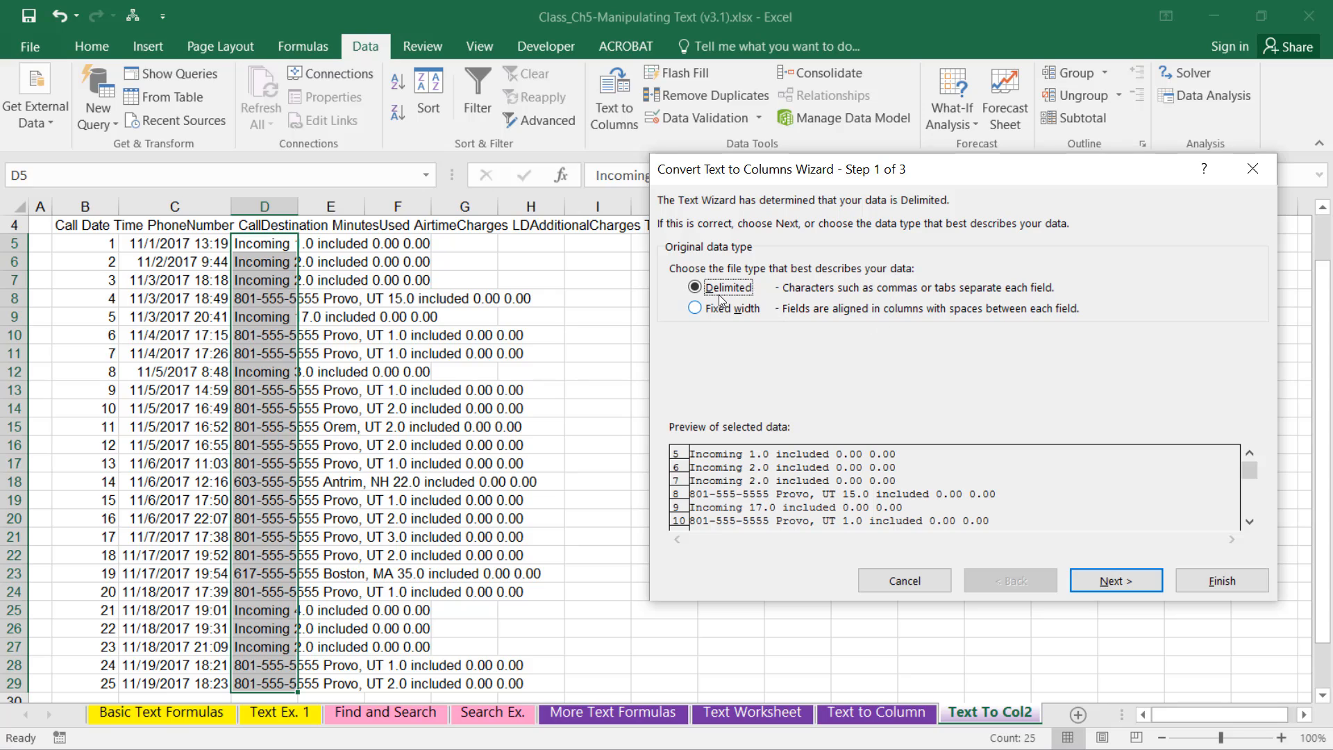
click(1122, 577)
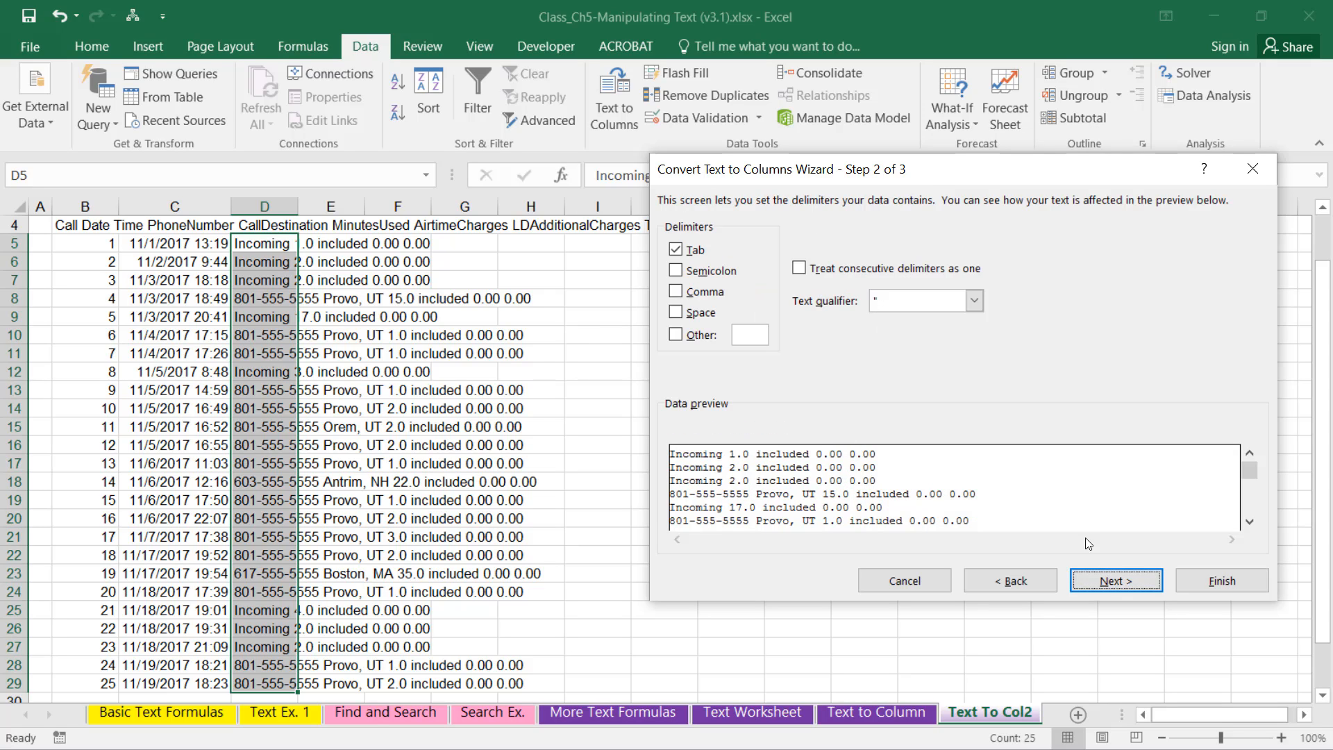
click(681, 250)
click(677, 316)
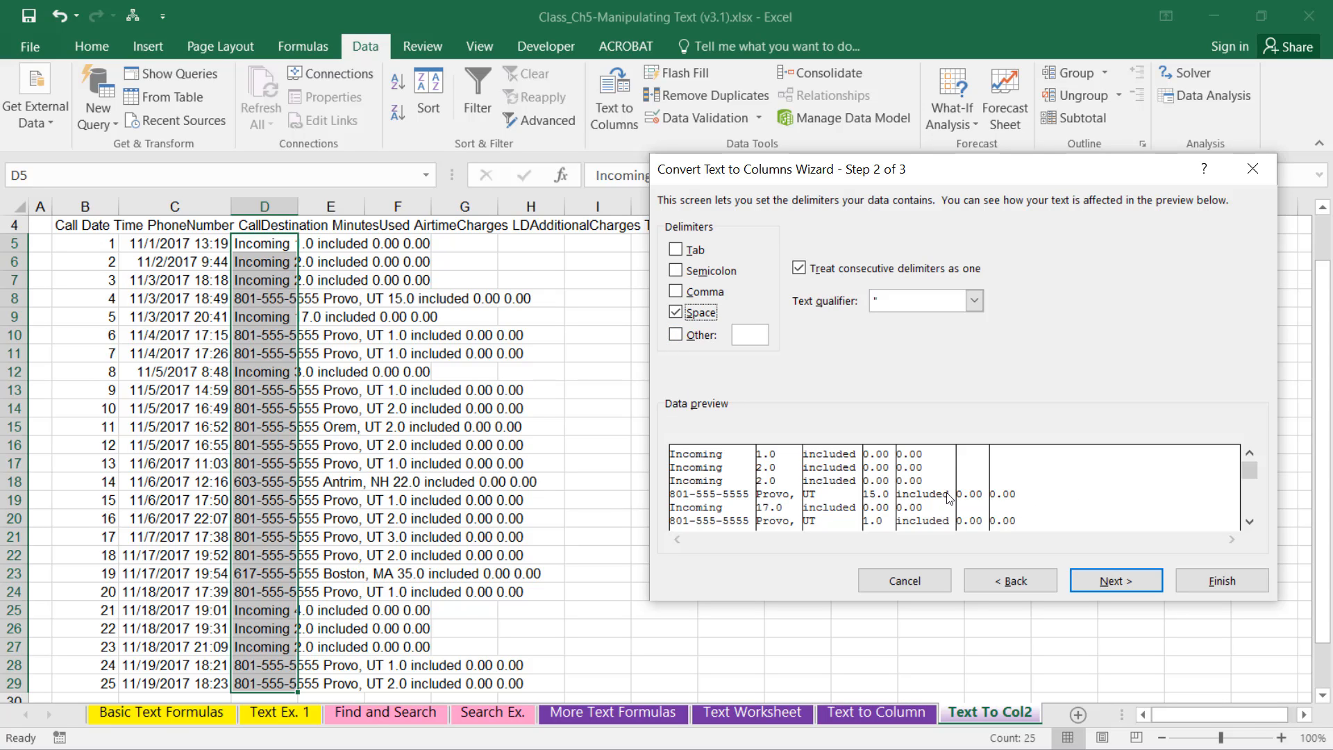
mouse_move(1248, 465)
mouse_down()
mouse_move(1251, 503)
mouse_move(1253, 459)
mouse_up()
click(1221, 580)
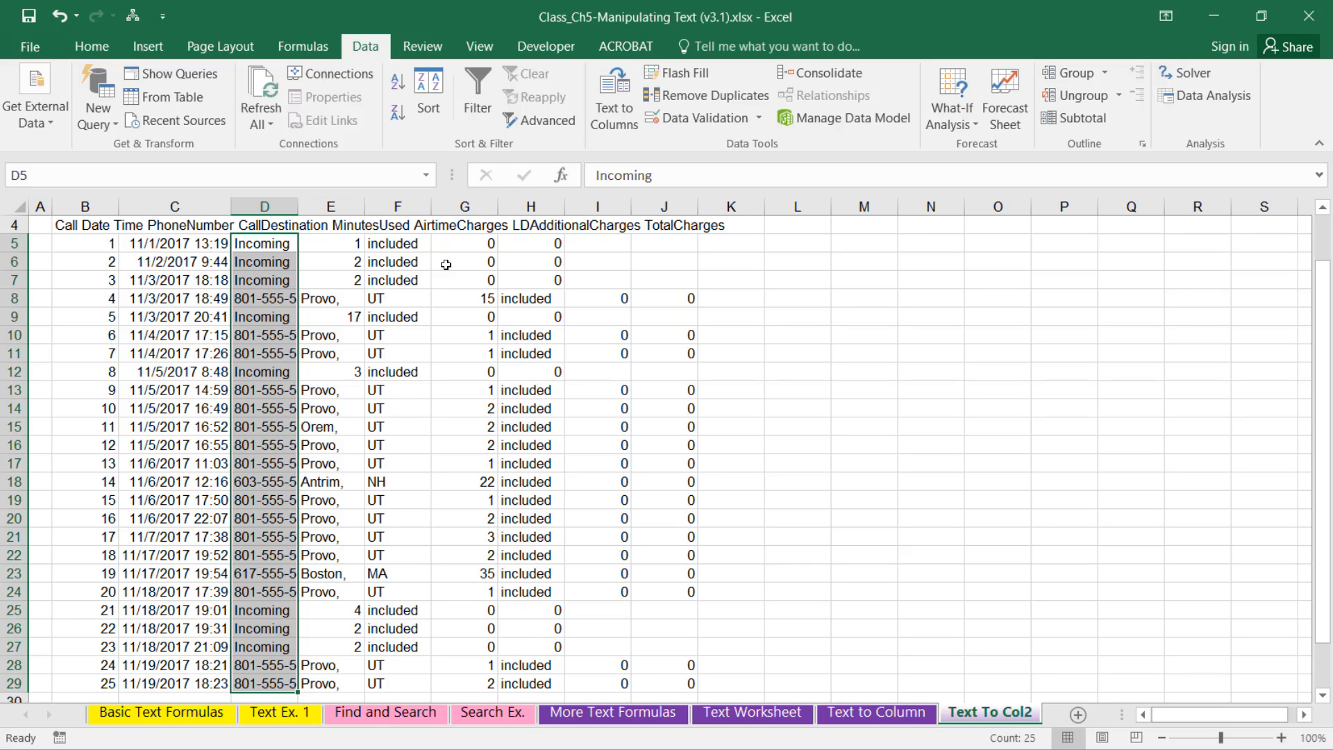
Step: Sort the call records in B5:J29 by Column D values, A to Z, to group the Incoming calls together
drag(326, 248, 507, 283)
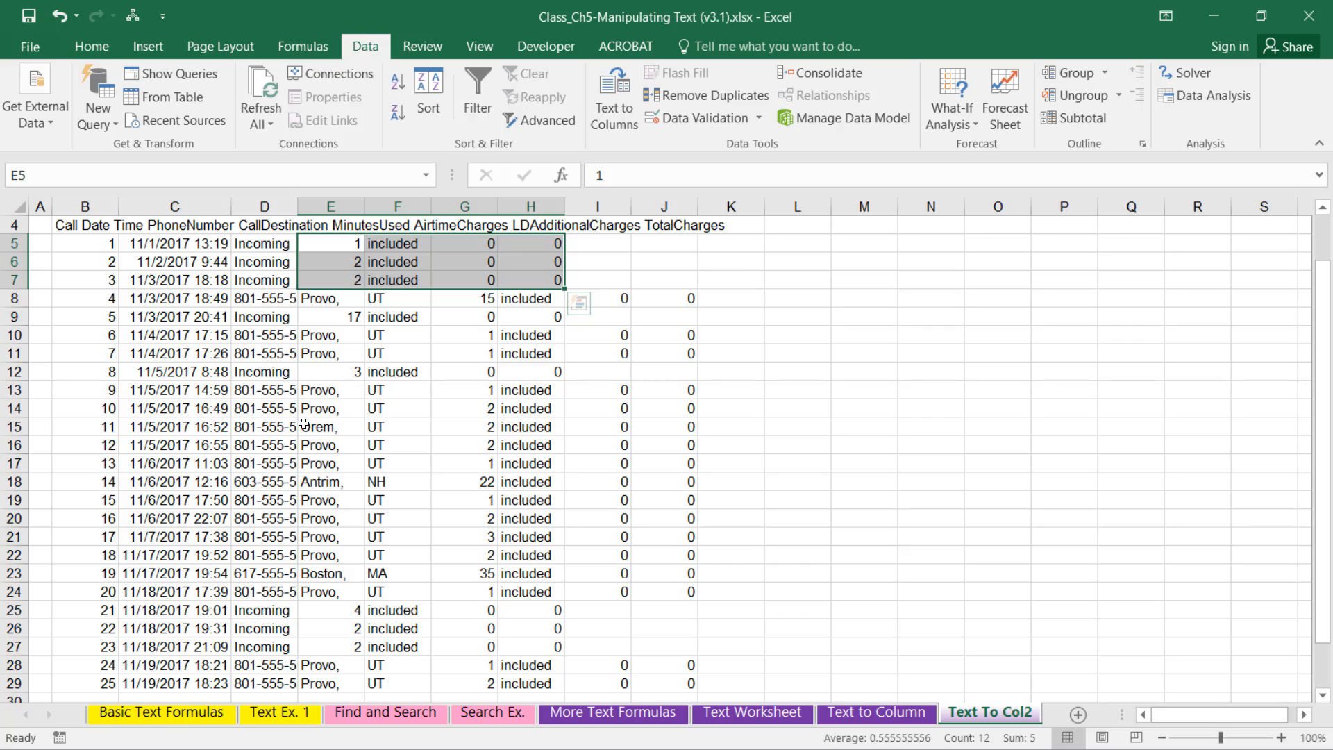
drag(361, 506, 366, 510)
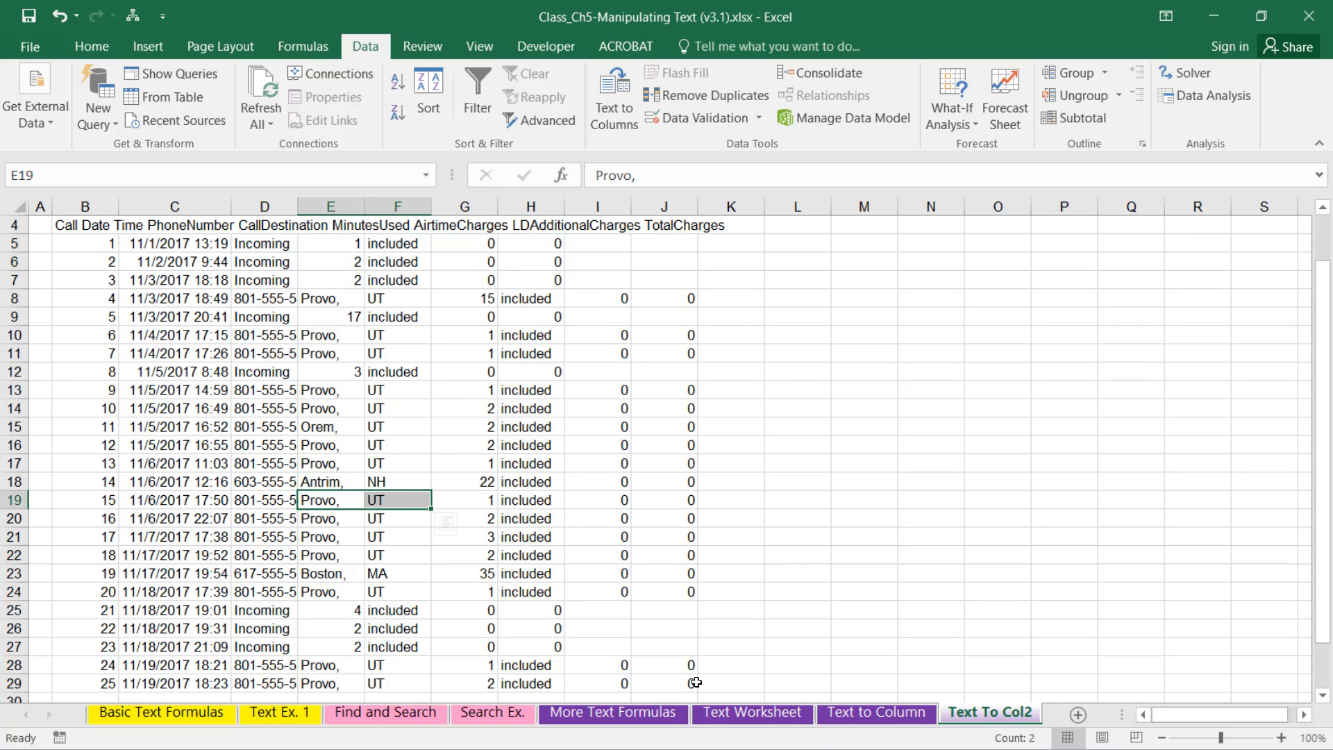
drag(694, 683, 115, 247)
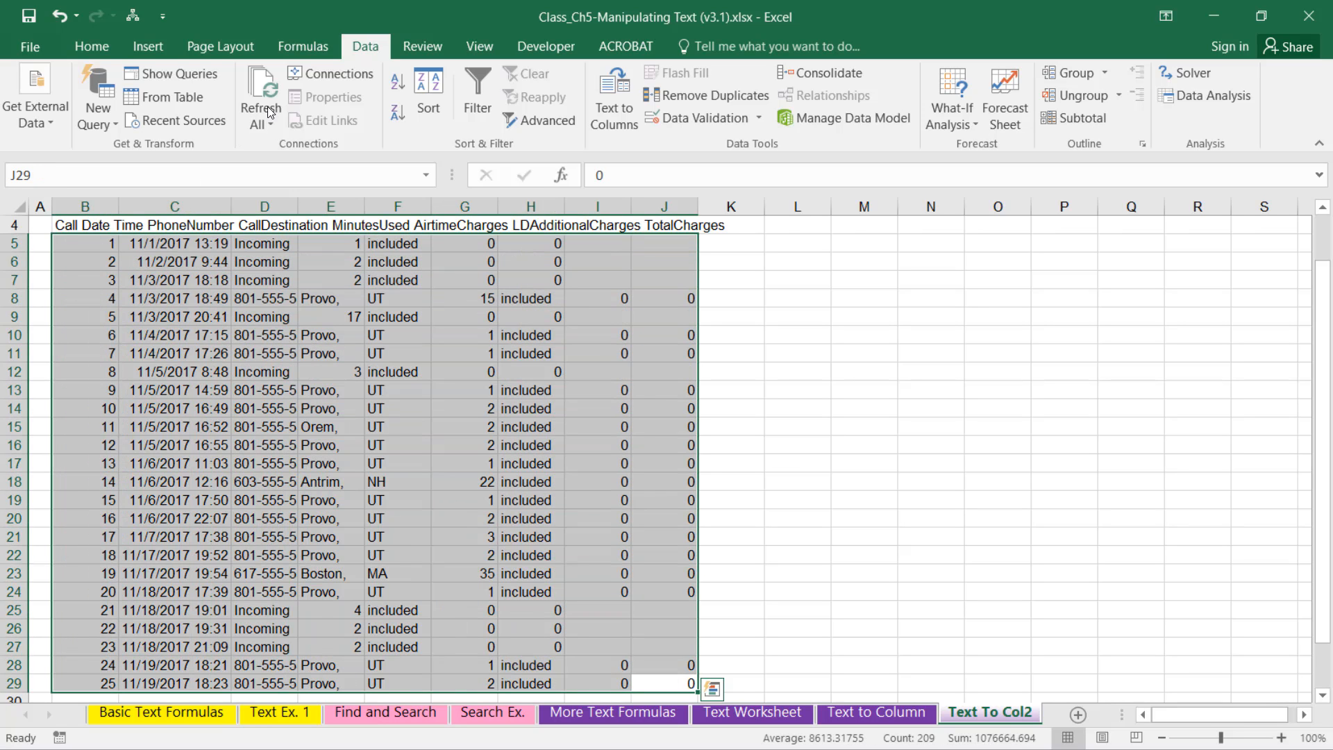
click(429, 83)
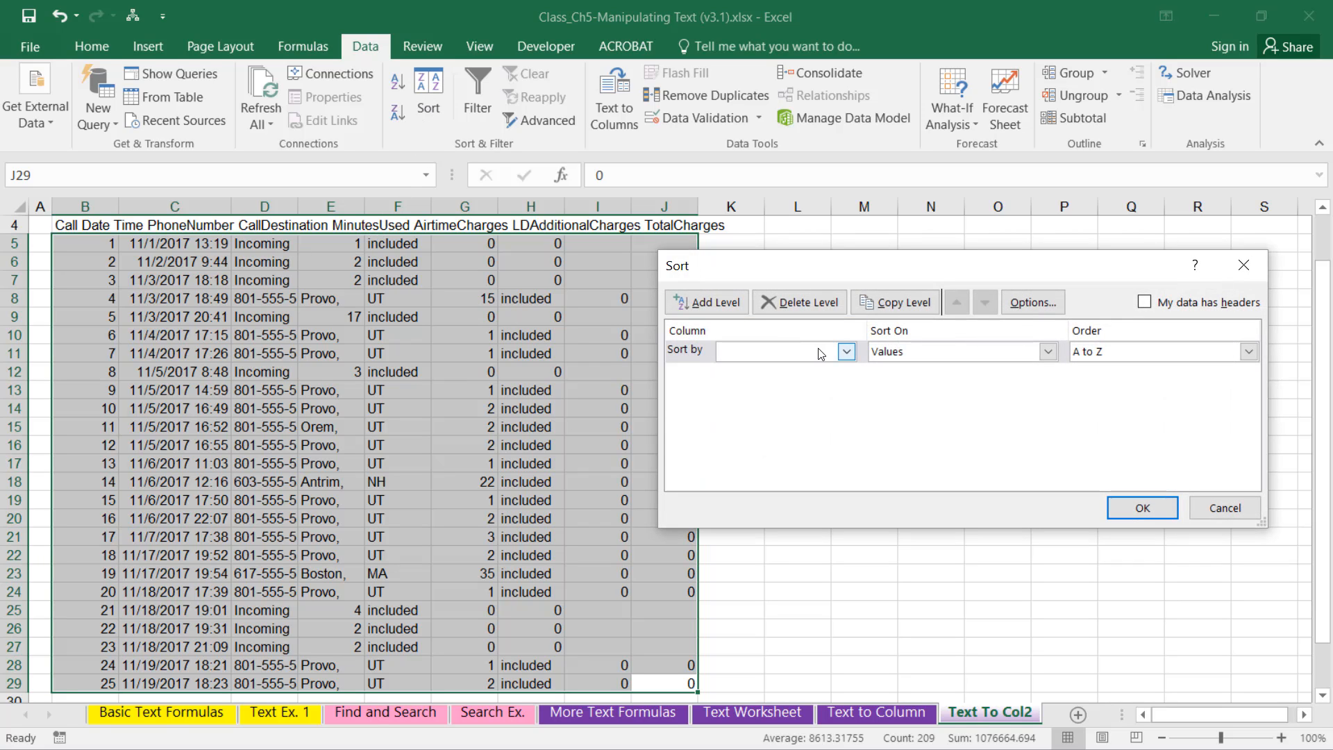
click(847, 352)
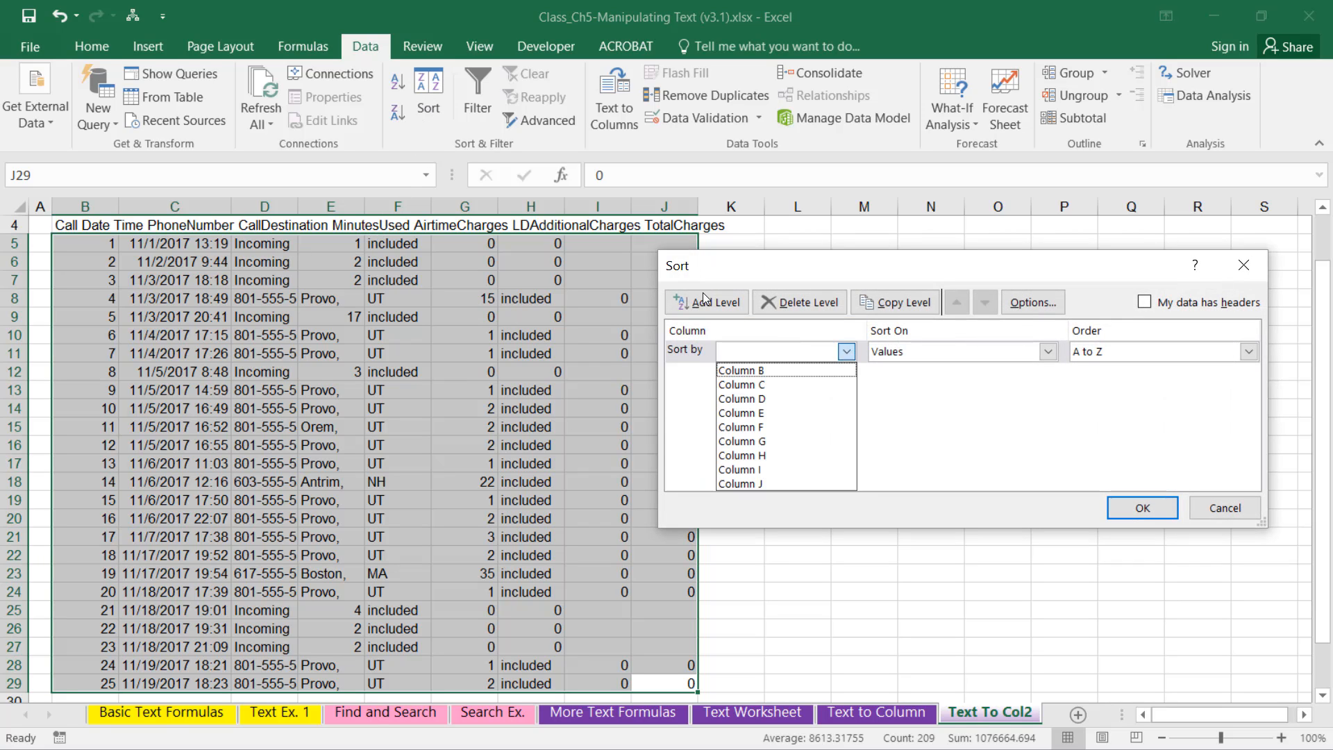
click(774, 398)
click(1142, 508)
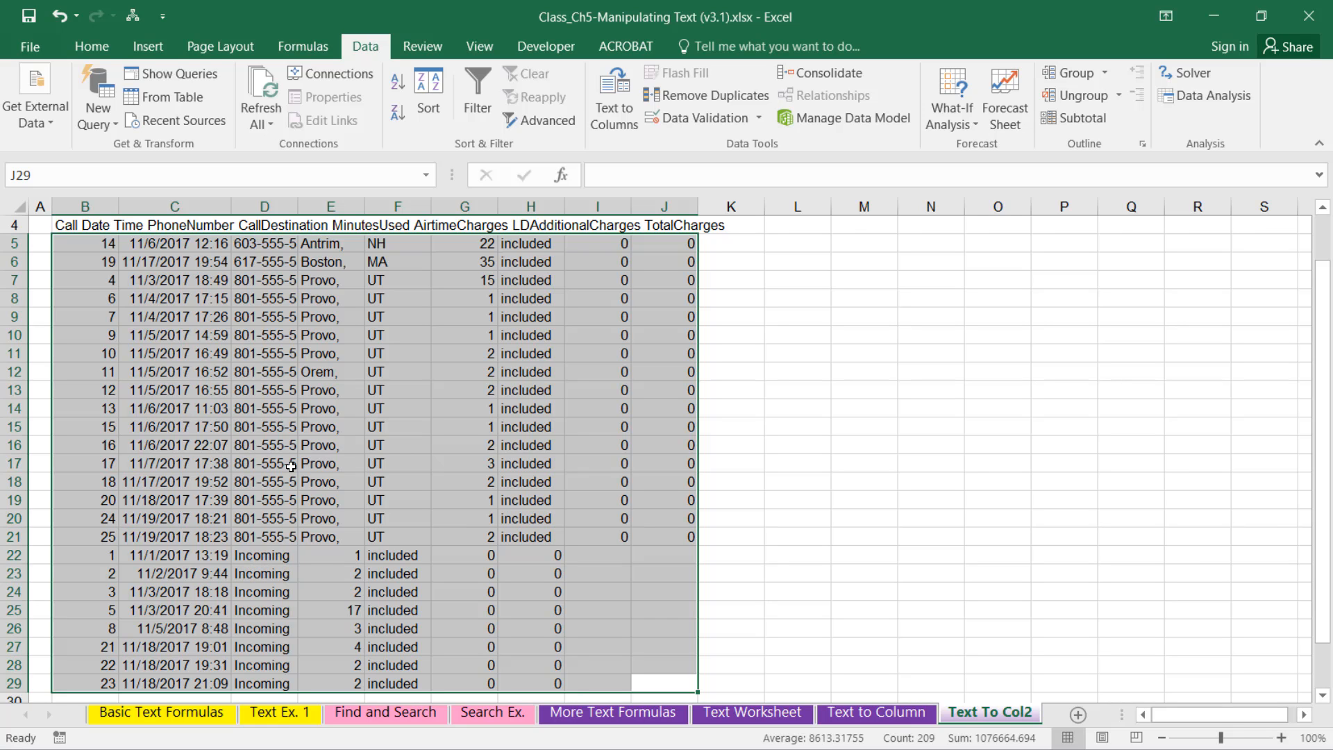
Step: Move the Incoming calls' misaligned values from E22:H29 two columns over, starting at G22
drag(350, 560, 502, 573)
drag(512, 625, 516, 676)
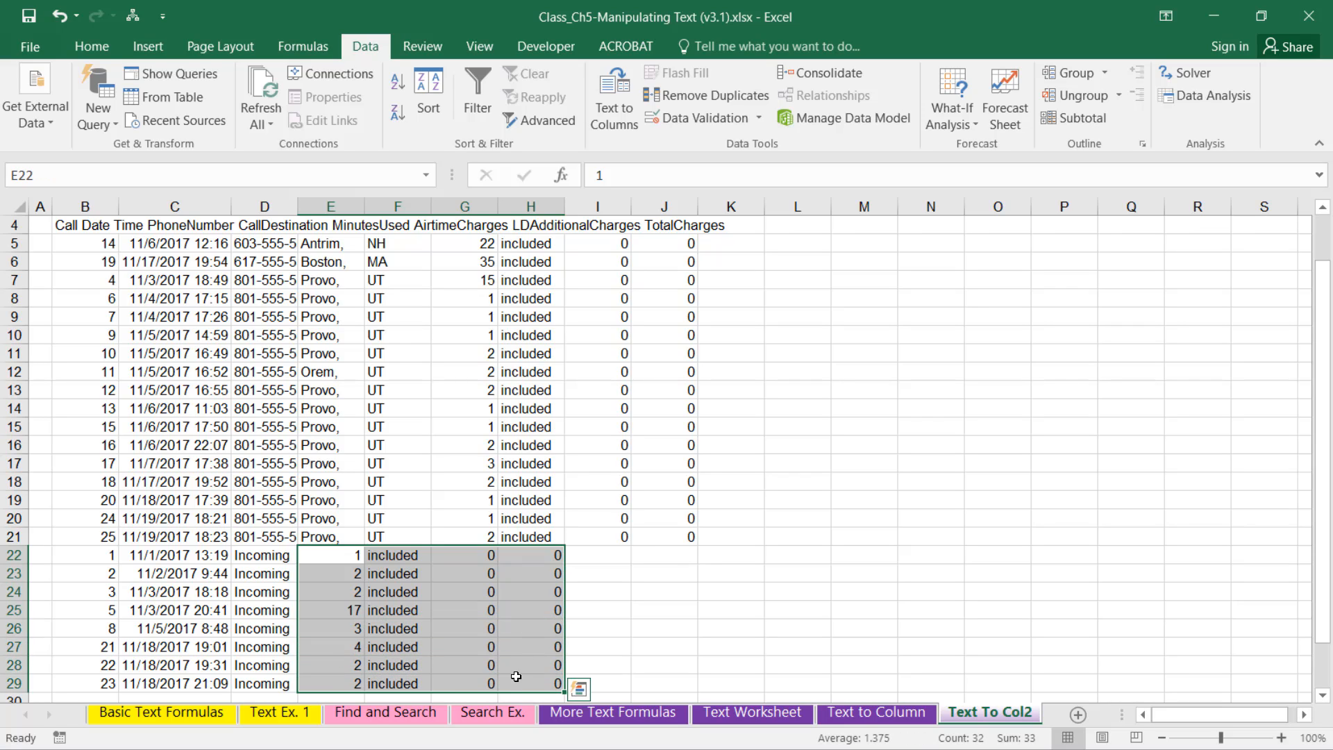
key(ctrl+x)
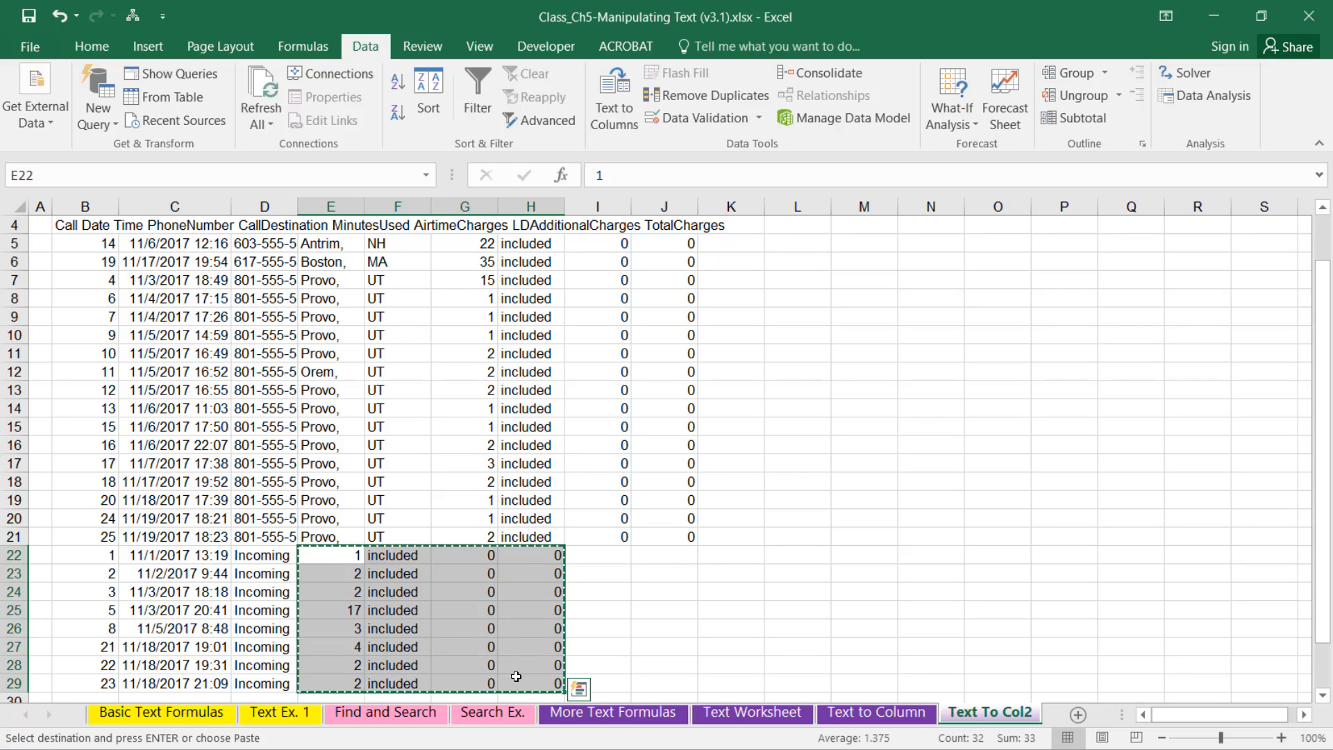
click(487, 555)
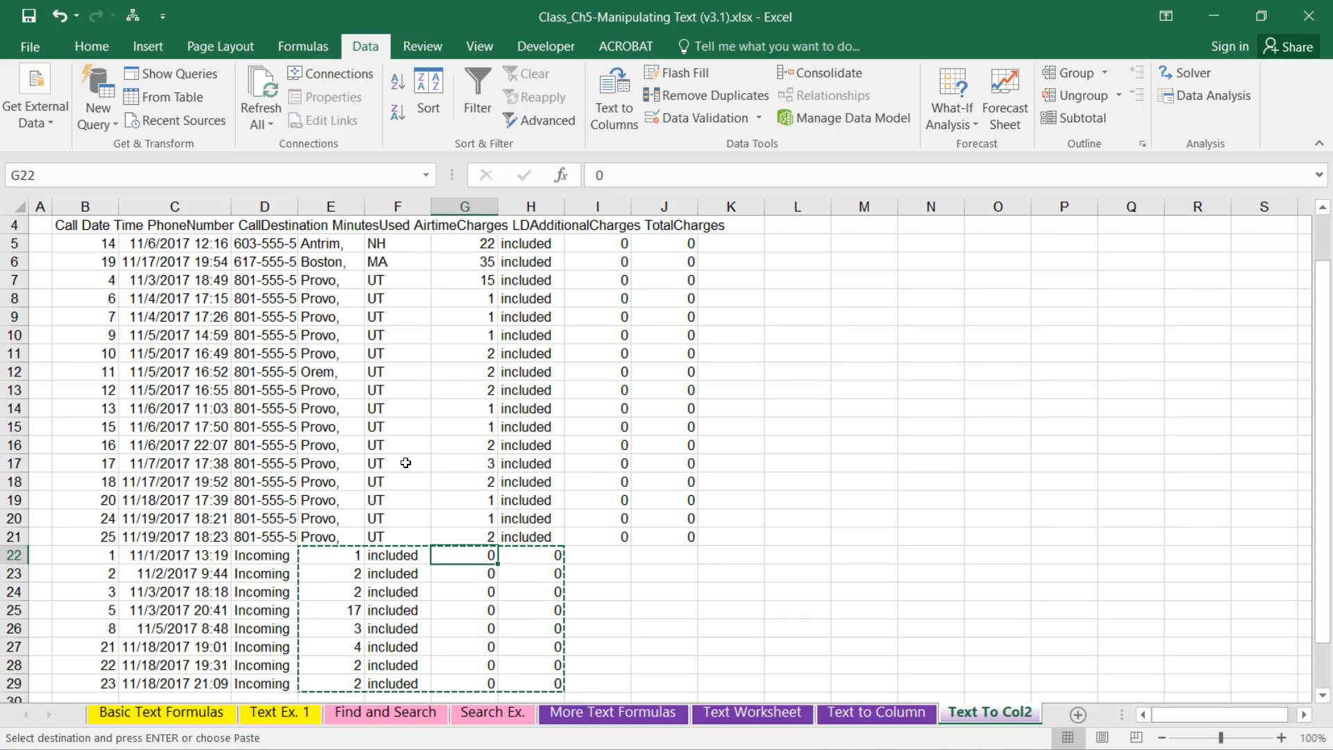
key(Return)
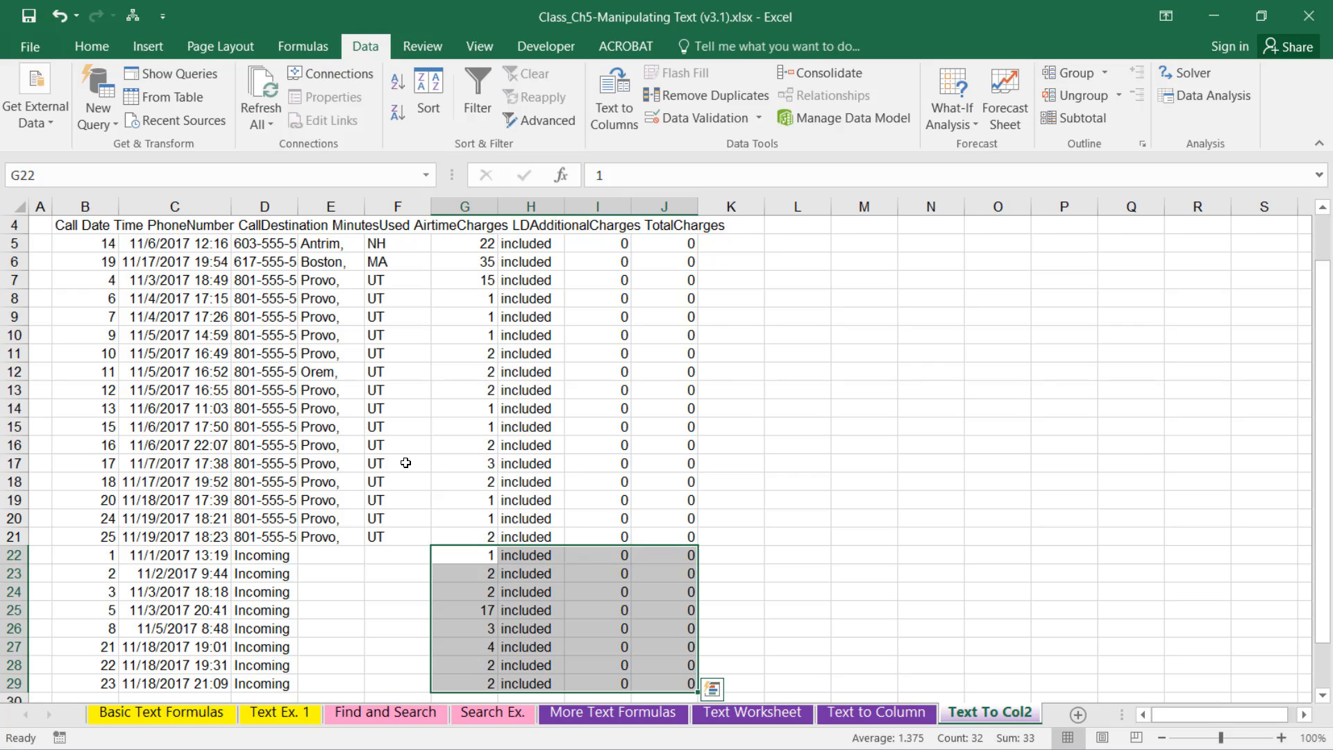
key(shift+BackSpace)
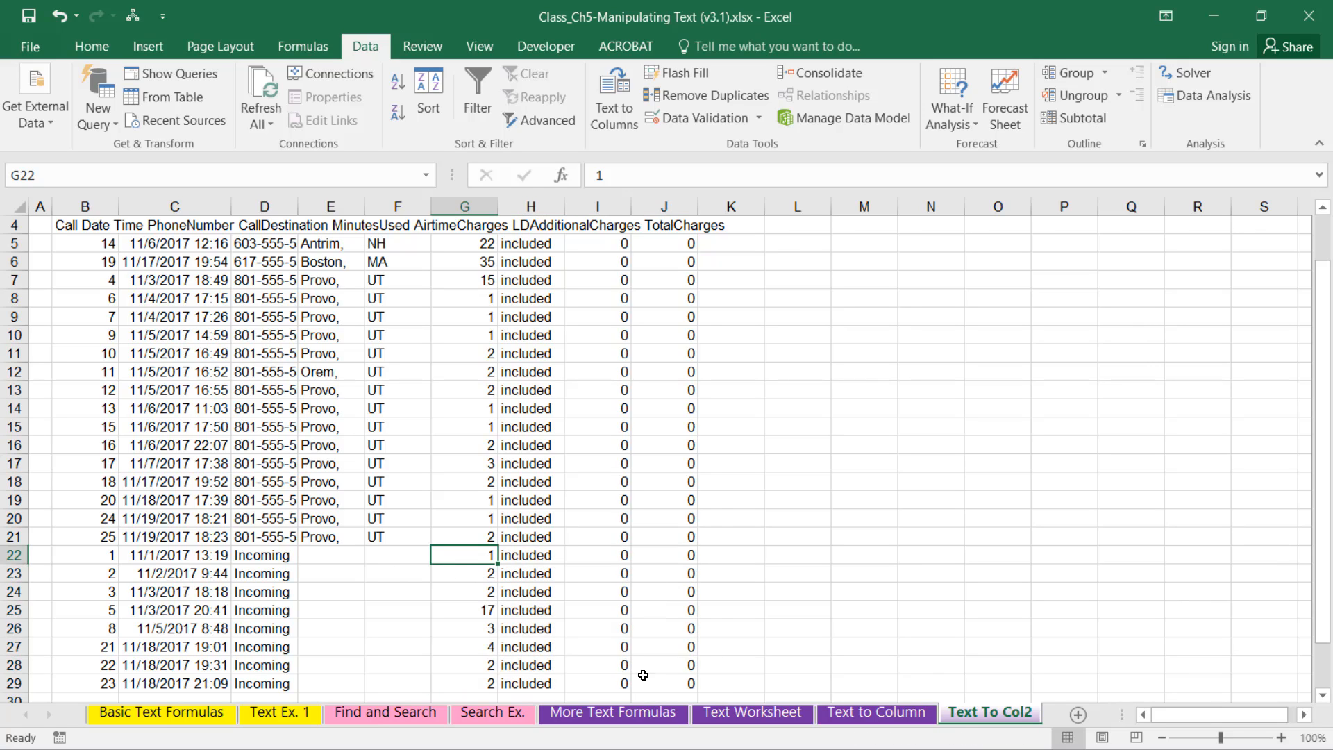
Step: Sort B5:J29 by Column B values in ascending order to put the records back in call-number order
drag(659, 682, 84, 243)
click(429, 93)
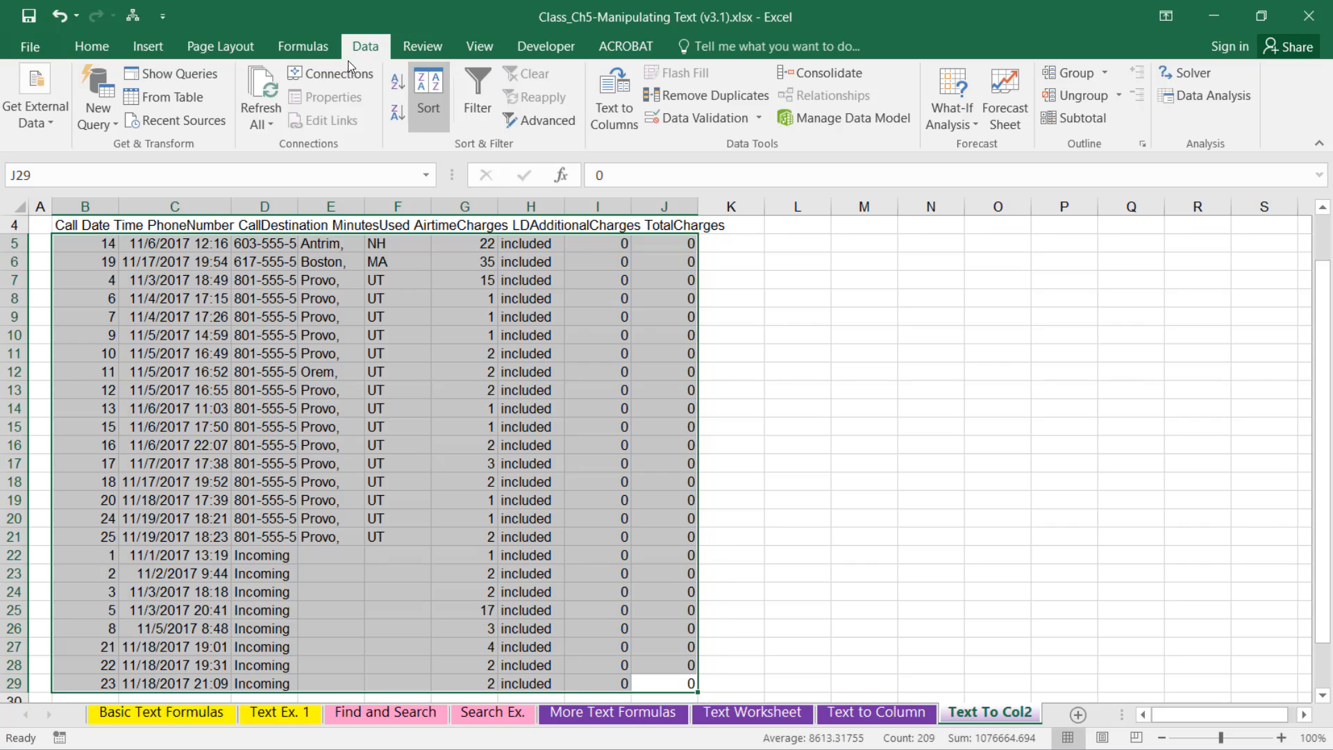
click(846, 350)
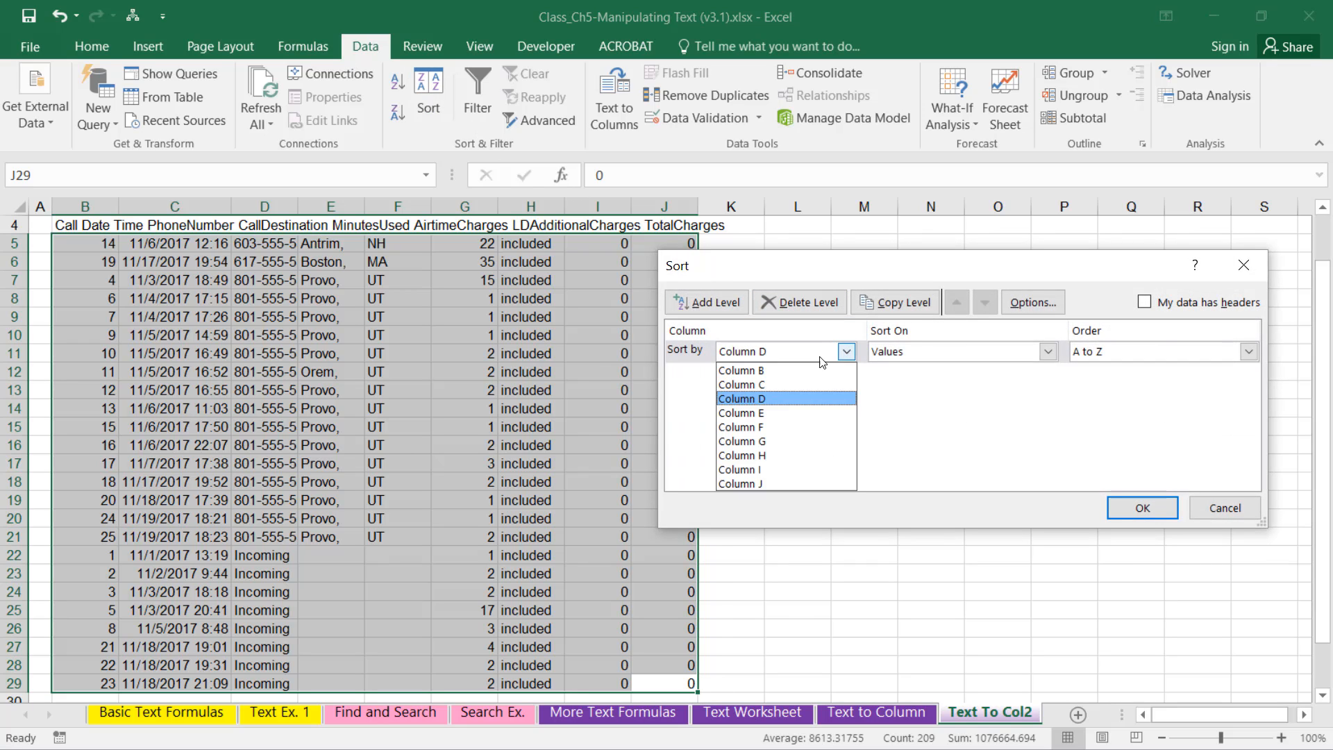
click(739, 370)
click(1126, 501)
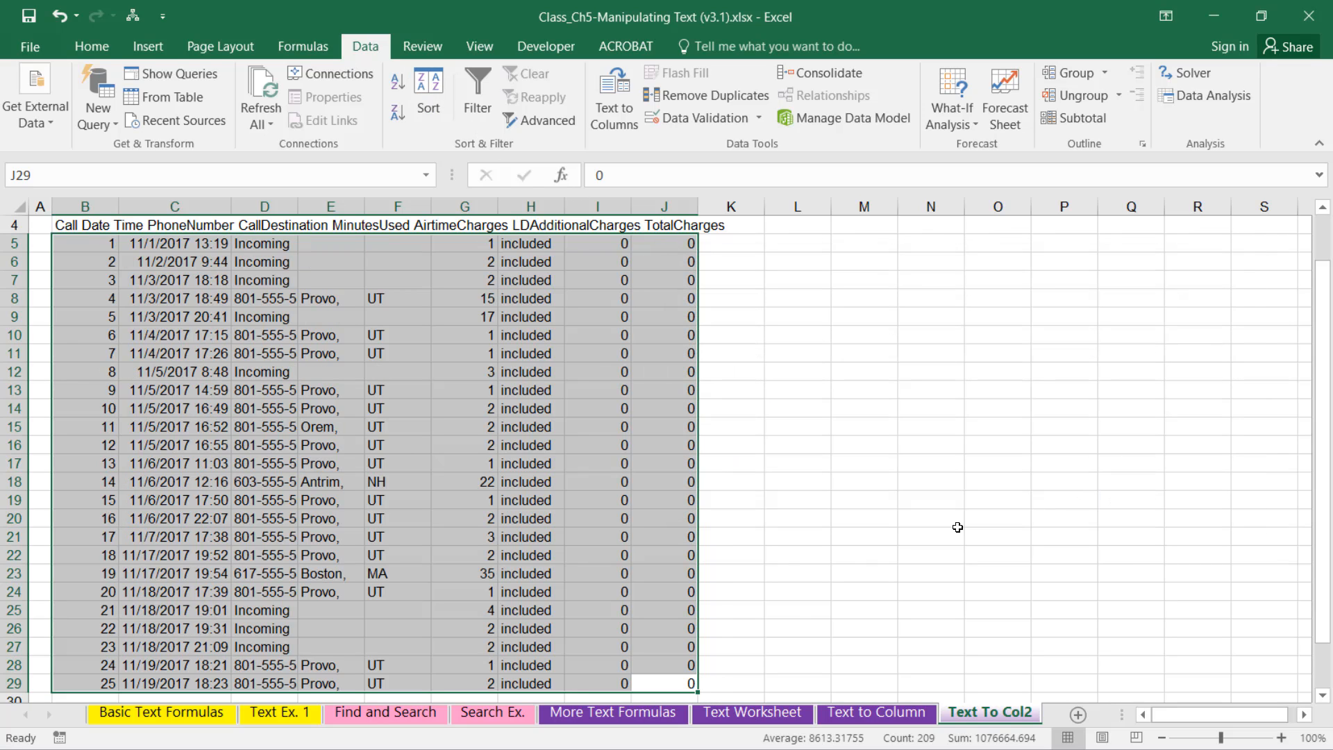
click(312, 507)
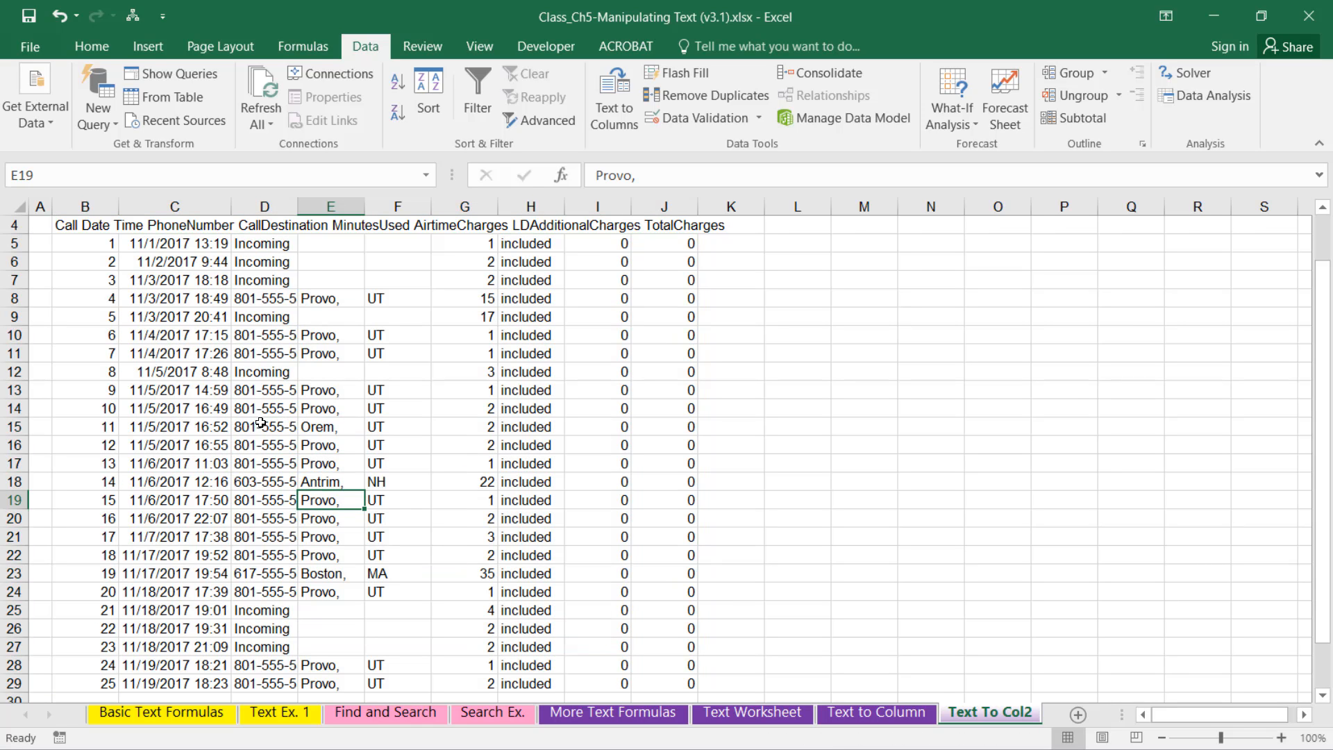